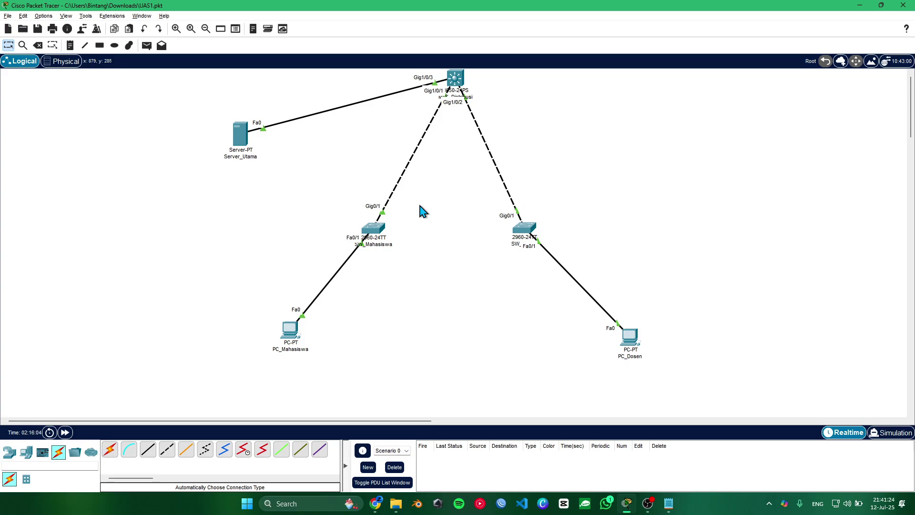
Open the SW_Mahasiswa command line and highlight the earlier commands that create and name VLANs 10, 20, 30 and 999
{"action": "left_click", "coordinate": [378, 230]}
{"action": "left_click", "coordinate": [392, 127]}
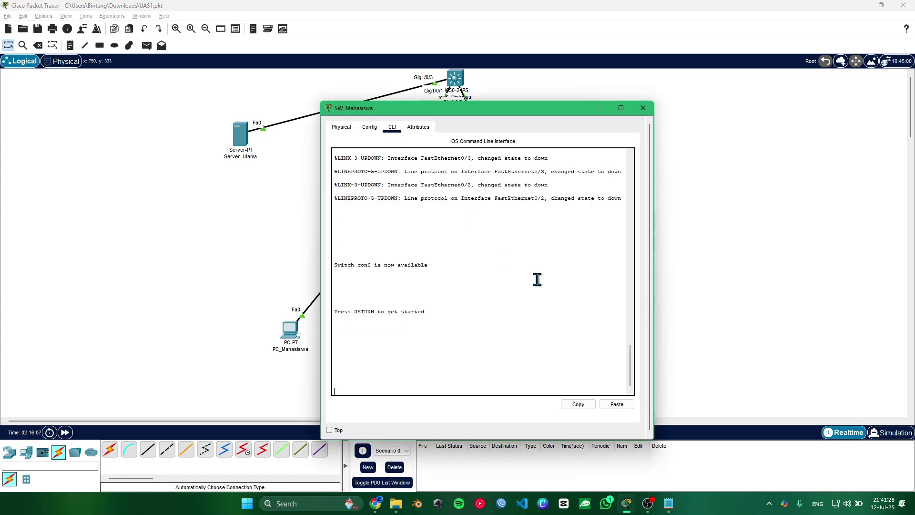
{"action": "left_click_drag", "start_coordinate": [635, 361], "coordinate": [645, 179]}
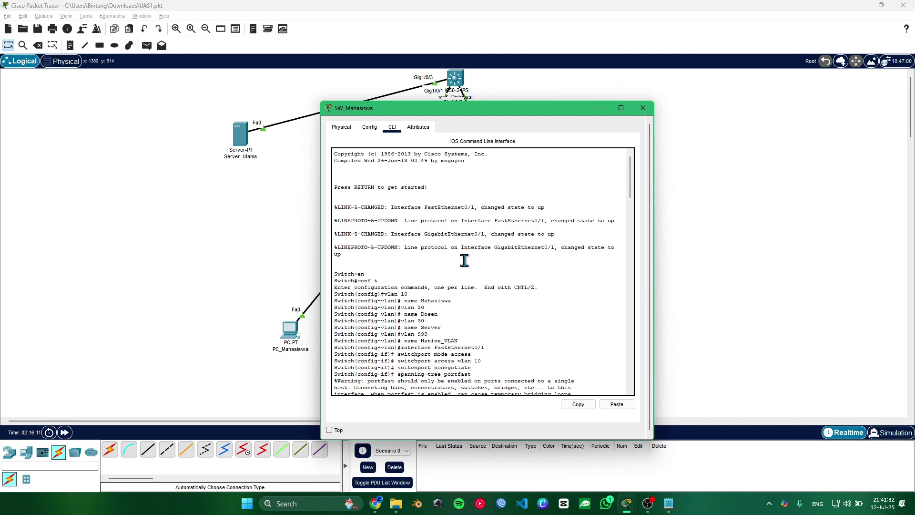
{"action": "scroll", "coordinate": [475, 271], "scroll_direction": "down", "scroll_amount": 2}
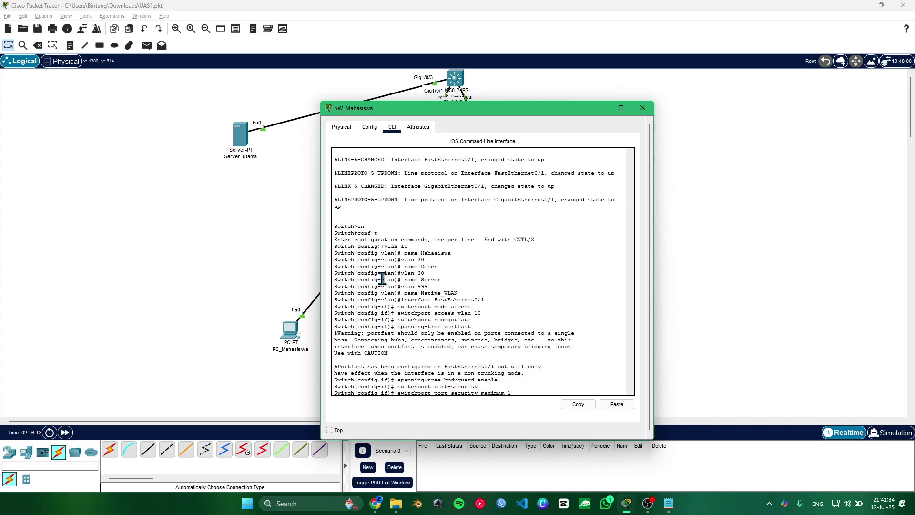
{"action": "left_click_drag", "start_coordinate": [335, 249], "coordinate": [461, 288]}
{"action": "left_click", "coordinate": [353, 265]}
{"action": "left_click_drag", "start_coordinate": [336, 245], "coordinate": [436, 284]}
{"action": "left_click", "coordinate": [373, 266]}
{"action": "mouse_move", "coordinate": [336, 249]}
{"action": "left_mouse_down"}
{"action": "mouse_move", "coordinate": [453, 260]}
{"action": "mouse_move", "coordinate": [476, 289]}
{"action": "mouse_move", "coordinate": [341, 260]}
{"action": "mouse_move", "coordinate": [335, 246]}
{"action": "left_mouse_up"}
{"action": "left_click", "coordinate": [472, 291]}
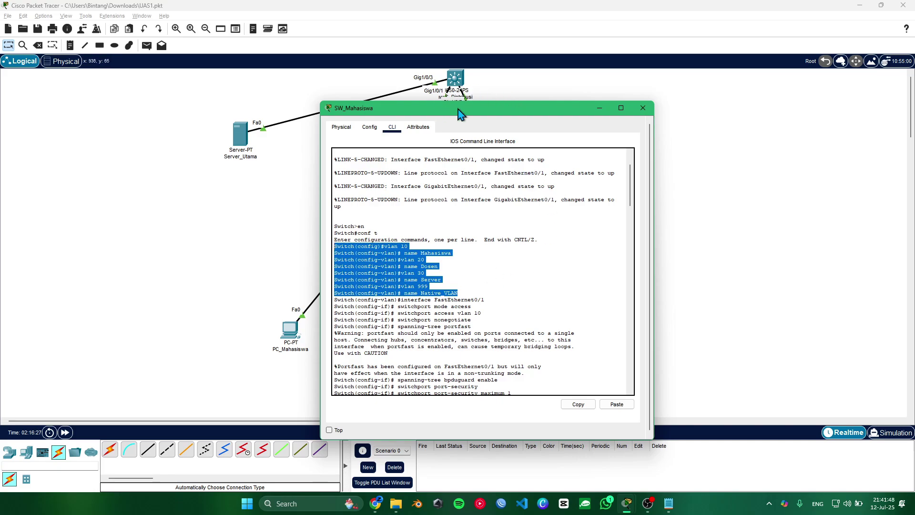
Highlight the FastEthernet0/1 commands in the SW_Mahasiswa history, from access mode on VLAN 10 through the sticky port-security setting
{"action": "scroll", "coordinate": [527, 312], "scroll_direction": "down", "scroll_amount": 2}
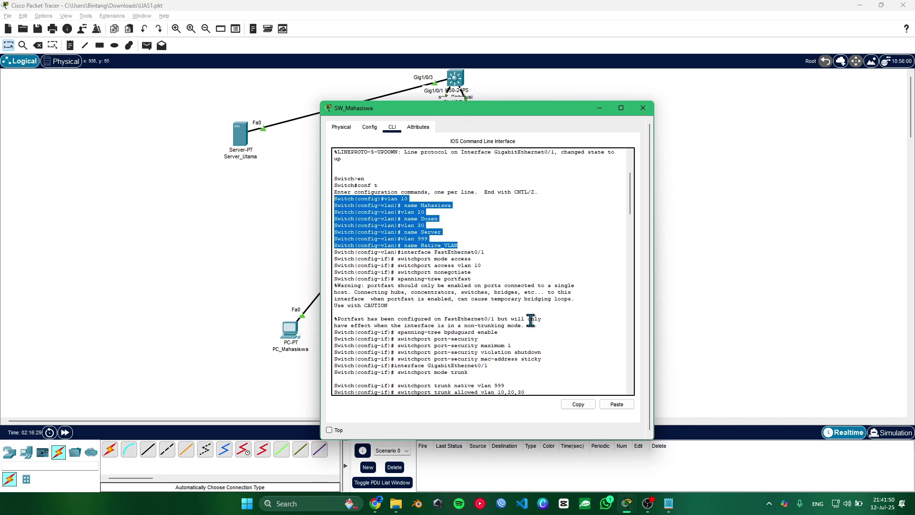
{"action": "left_click_drag", "start_coordinate": [333, 252], "coordinate": [493, 279]}
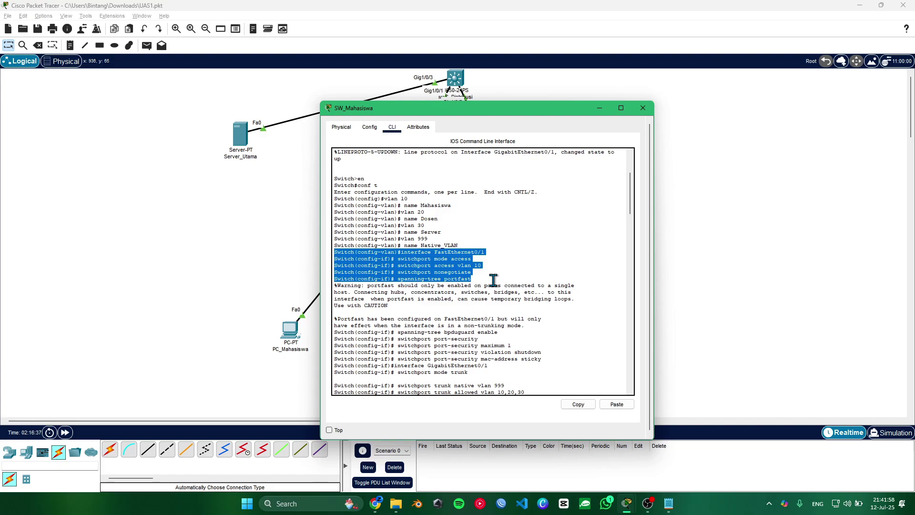
{"action": "left_click_drag", "start_coordinate": [493, 279], "coordinate": [567, 359]}
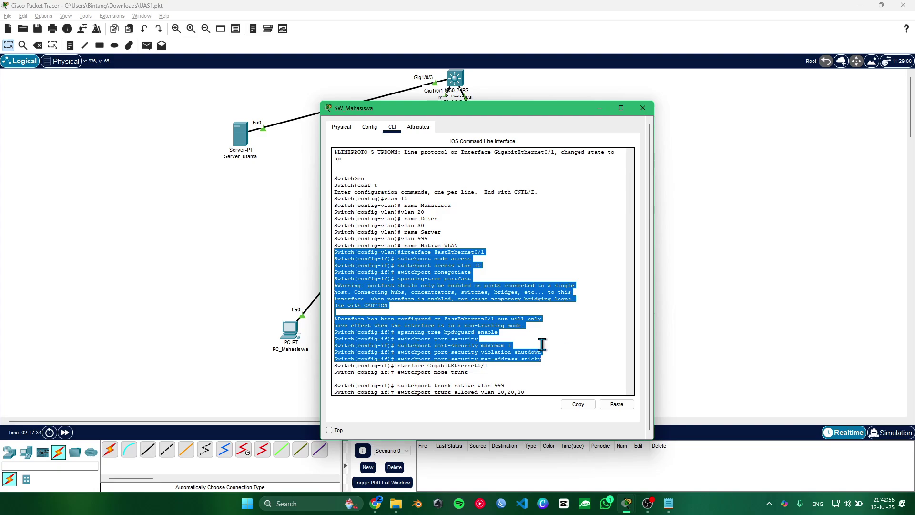
Highlight the GigabitEthernet0/1 trunk commands in the SW_Mahasiswa history, from the interface line through switchport nonegotiate
{"action": "scroll", "coordinate": [542, 344], "scroll_direction": "down", "scroll_amount": 3}
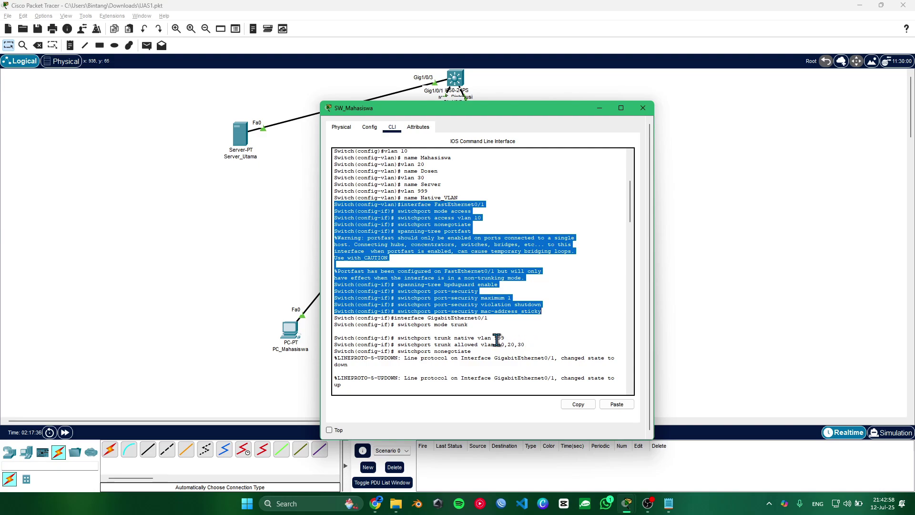
{"action": "left_click", "coordinate": [458, 337]}
{"action": "left_click_drag", "start_coordinate": [333, 318], "coordinate": [546, 343]}
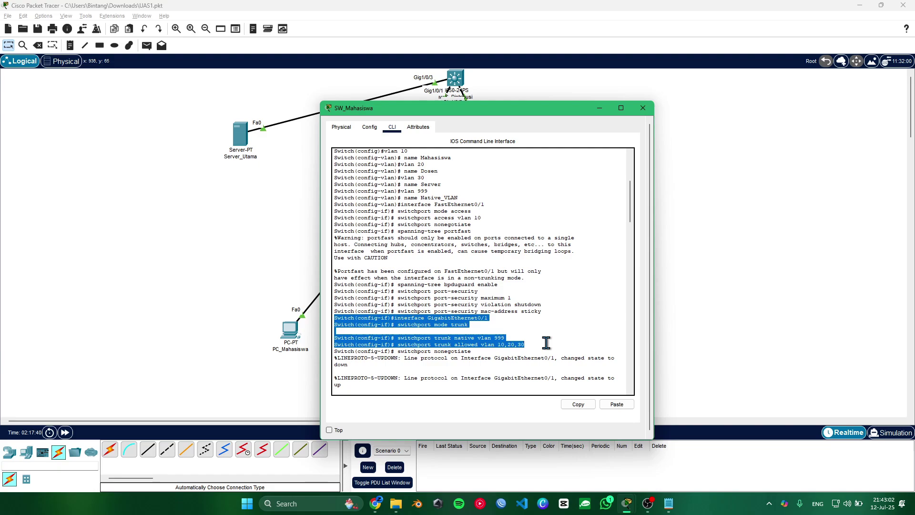
{"action": "left_click_drag", "start_coordinate": [546, 343], "coordinate": [554, 351]}
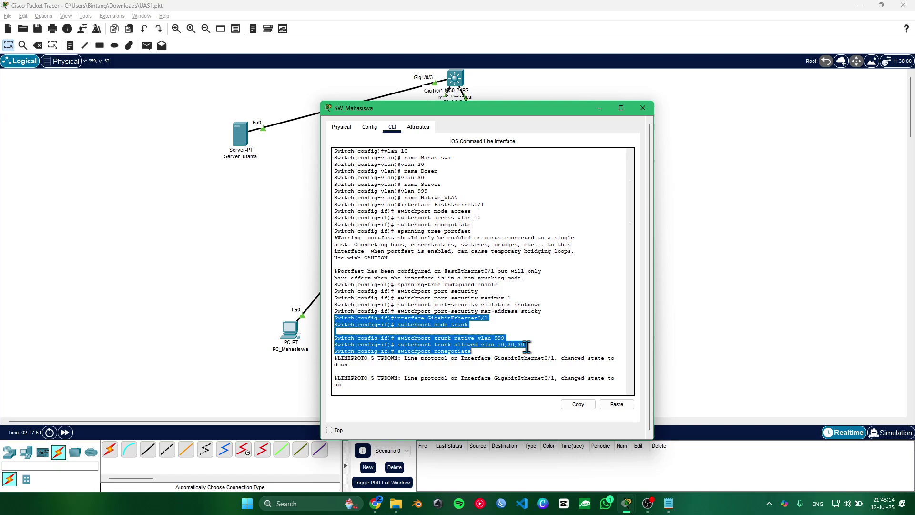
Review the DHCP snooping commands and the rest of the SW_Mahasiswa console history, and close its window
{"action": "type", "text": "ip dhcp snooping ip dhcp snooping vlan 10,20 interface GigabitEthernet0/1  ip dhcp snooping trust  end write memory"}
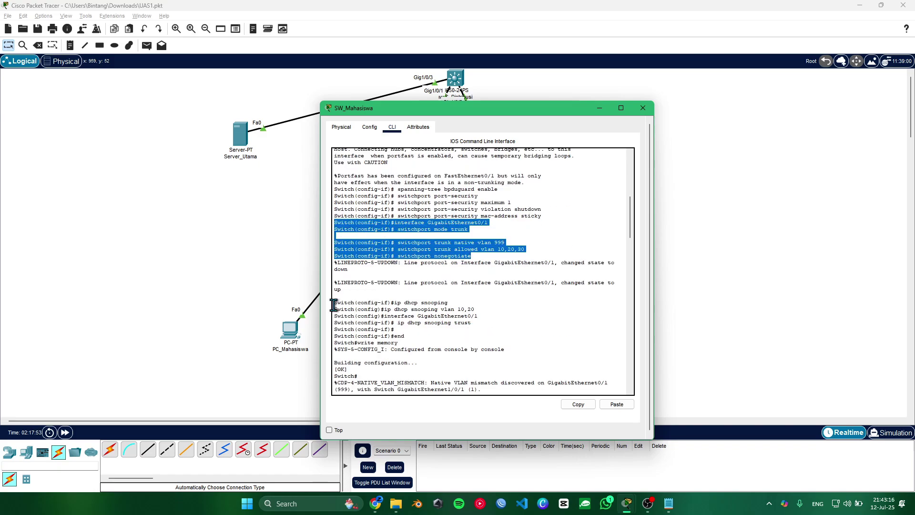
{"action": "left_click_drag", "start_coordinate": [335, 302], "coordinate": [553, 349]}
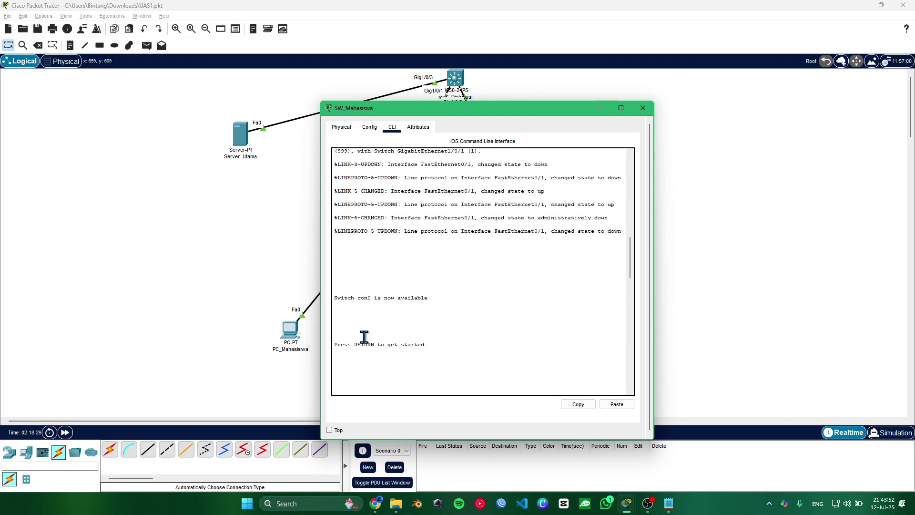
{"action": "key", "text": "Return"}
{"action": "type", "text": "enable  configure terminal interface FastEthernet0/1 no shutdown"}
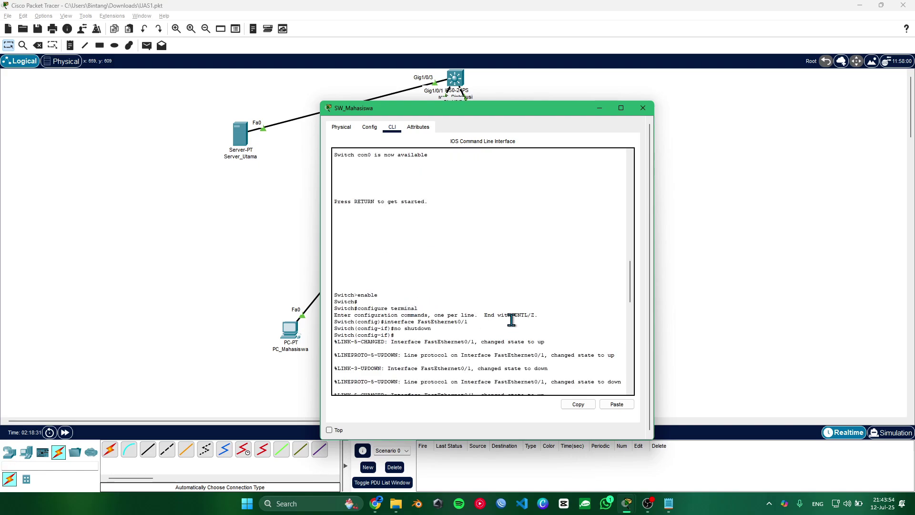
{"action": "type", "text": "exit interface FastEthernet0/1 no shutdown"}
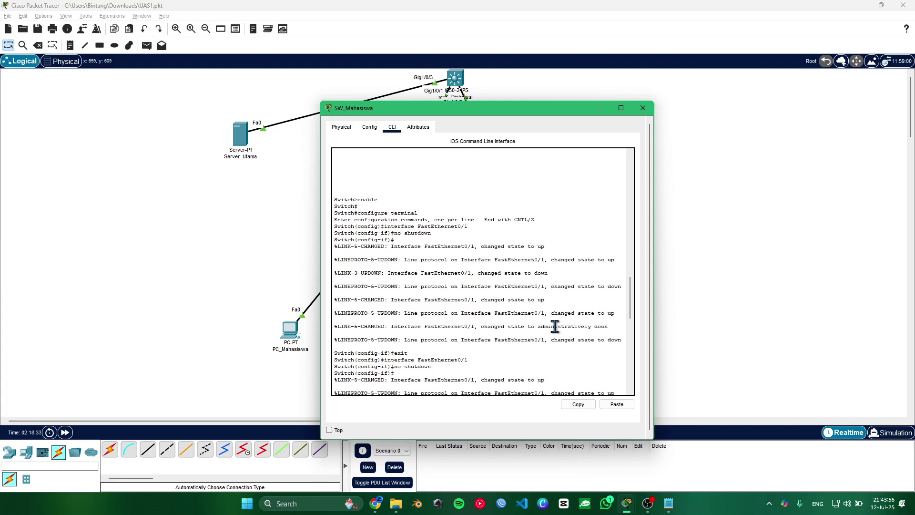
{"action": "type", "text": "exit interface FastEthernet0/1 no shutdown exit"}
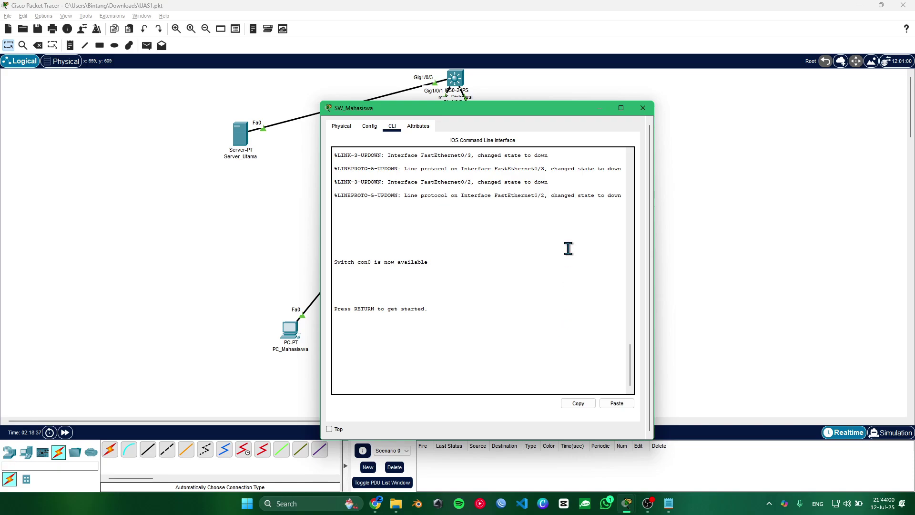
{"action": "left_click", "coordinate": [643, 108]}
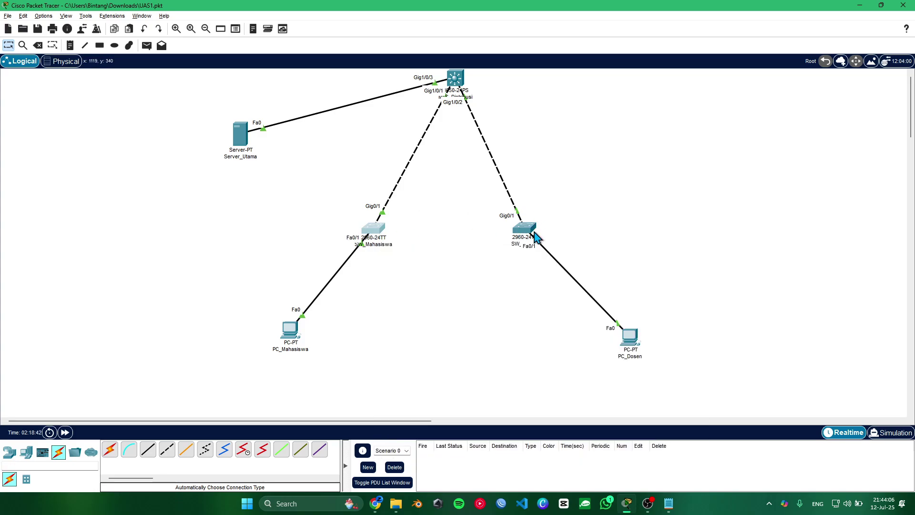
Open the MLS_Distribusi command line and highlight its VLAN creation commands, and the ip routing and VLAN 10, 20 and 30 gateway address commands
{"action": "mouse_move", "coordinate": [370, 229]}
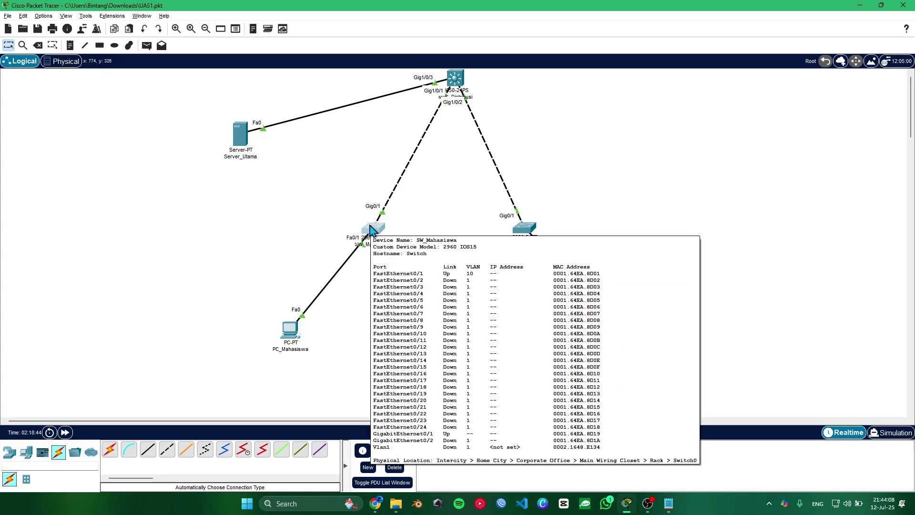
{"action": "mouse_move", "coordinate": [528, 232]}
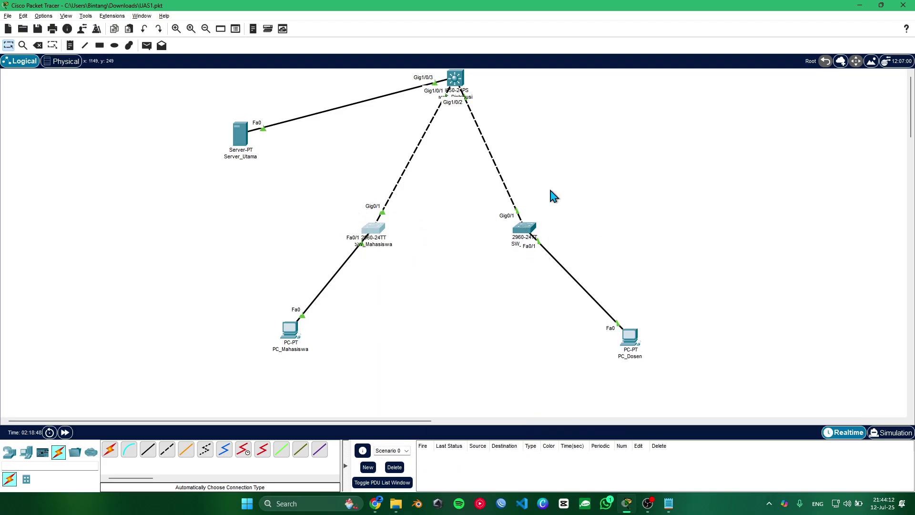
{"action": "left_click", "coordinate": [451, 78]}
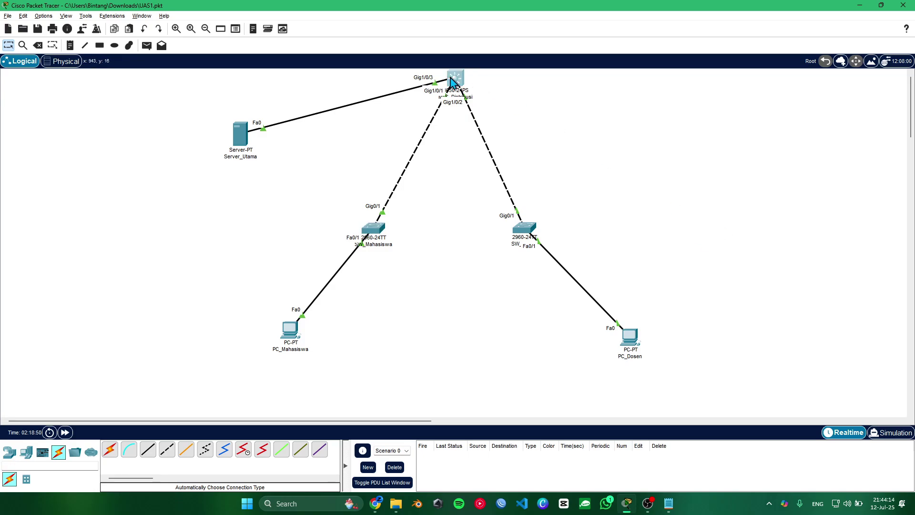
{"action": "scroll", "coordinate": [465, 270], "scroll_direction": "up", "scroll_amount": 20}
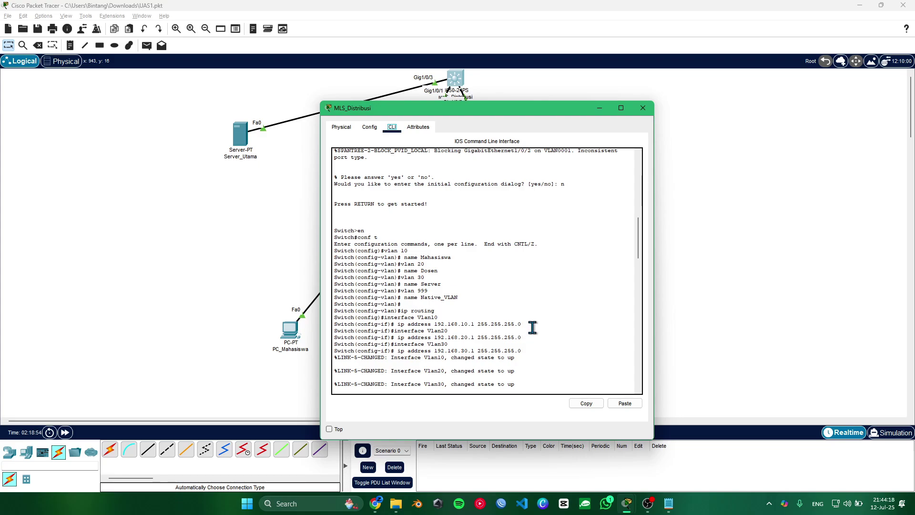
{"action": "scroll", "coordinate": [483, 279], "scroll_direction": "down", "scroll_amount": 3}
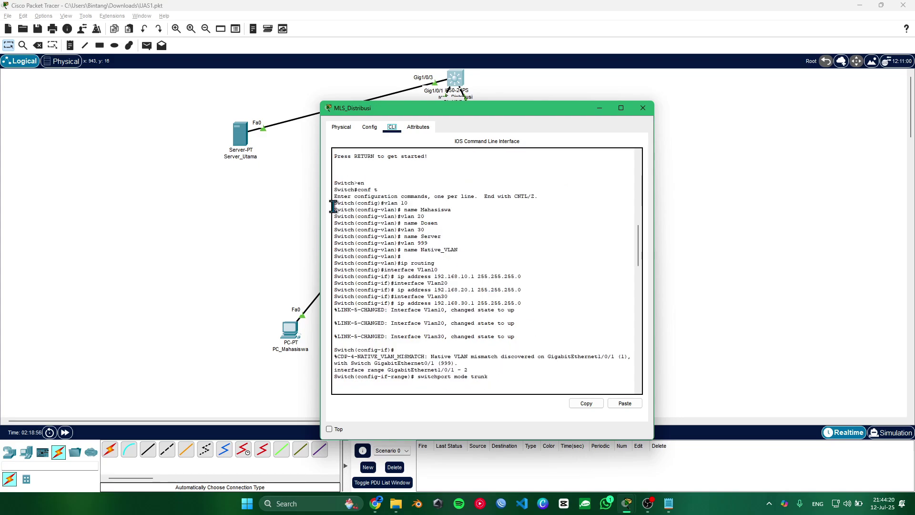
{"action": "left_click_drag", "start_coordinate": [334, 204], "coordinate": [515, 258]}
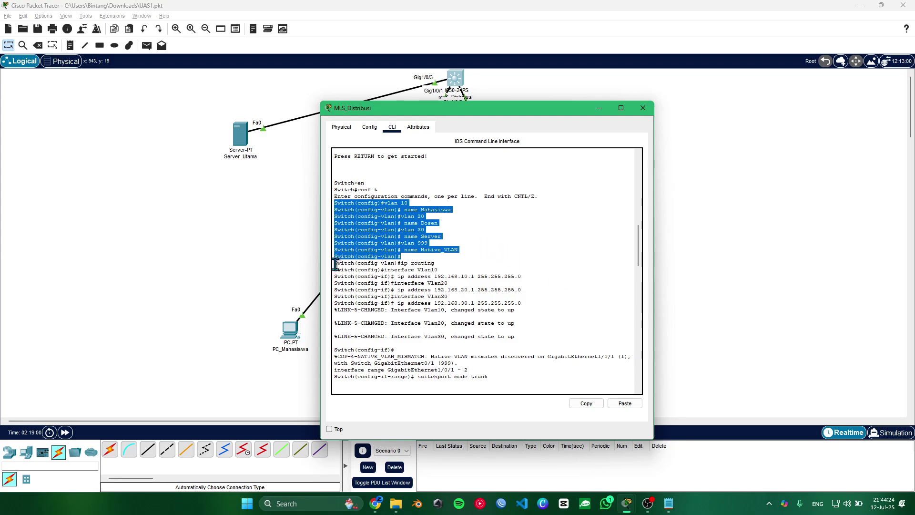
{"action": "left_click_drag", "start_coordinate": [334, 263], "coordinate": [572, 304]}
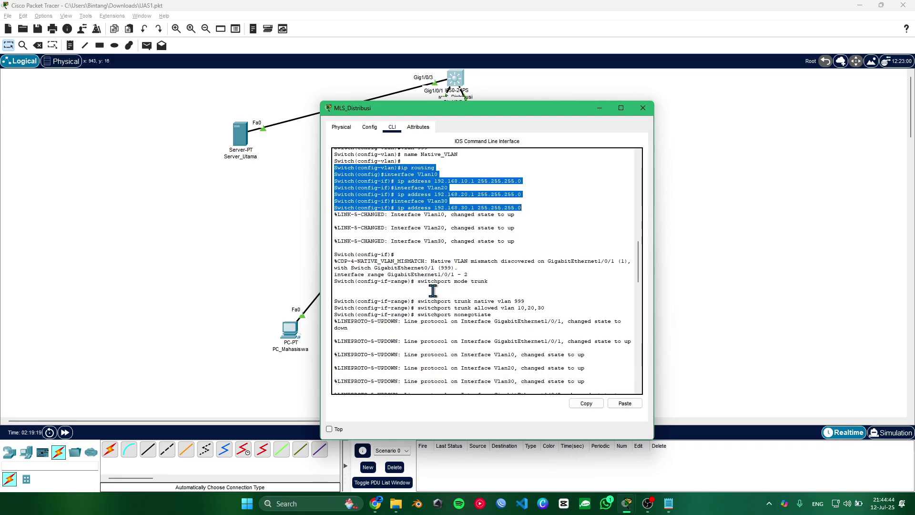
Highlight the trunk commands for GigabitEthernet1/0/1 - 2 in the MLS_Distribusi history, including native VLAN 999 and allowed VLANs 10,20,30
{"action": "left_click_drag", "start_coordinate": [335, 281], "coordinate": [548, 313]}
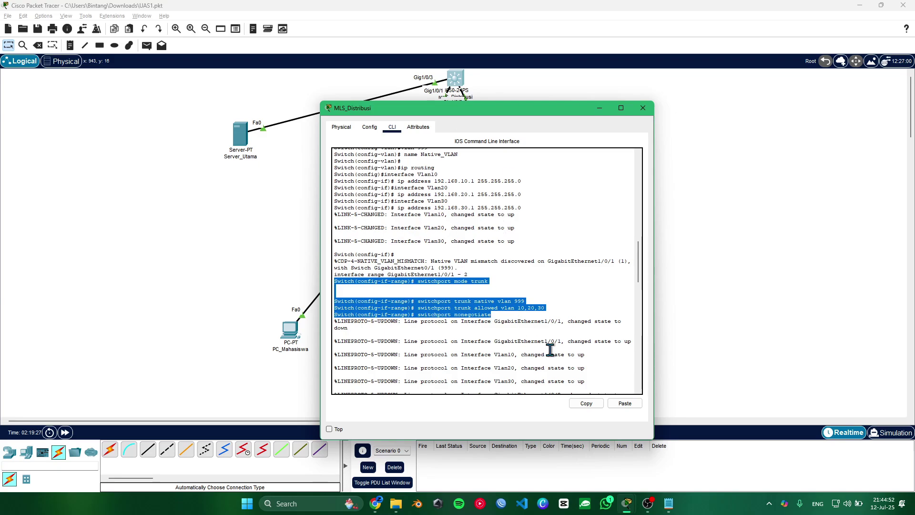
{"action": "key", "text": "ctrl+v"}
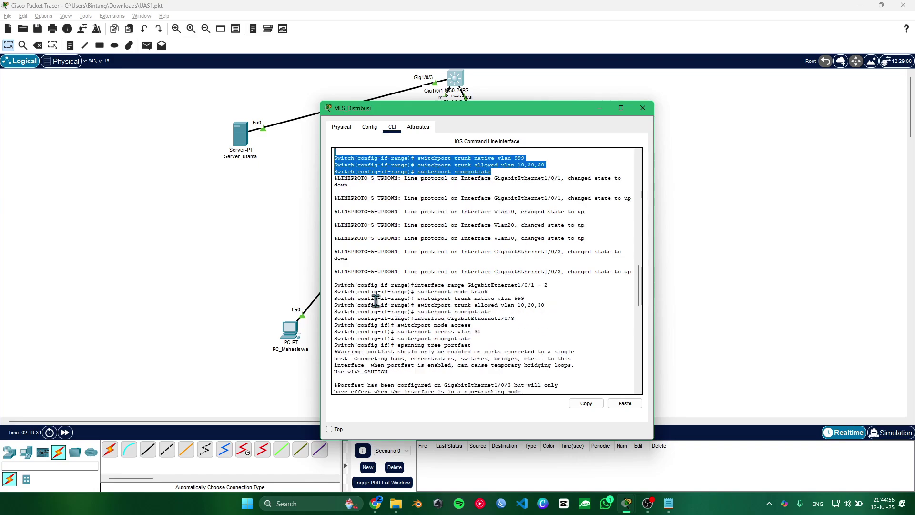
{"action": "left_click_drag", "start_coordinate": [334, 284], "coordinate": [566, 313]}
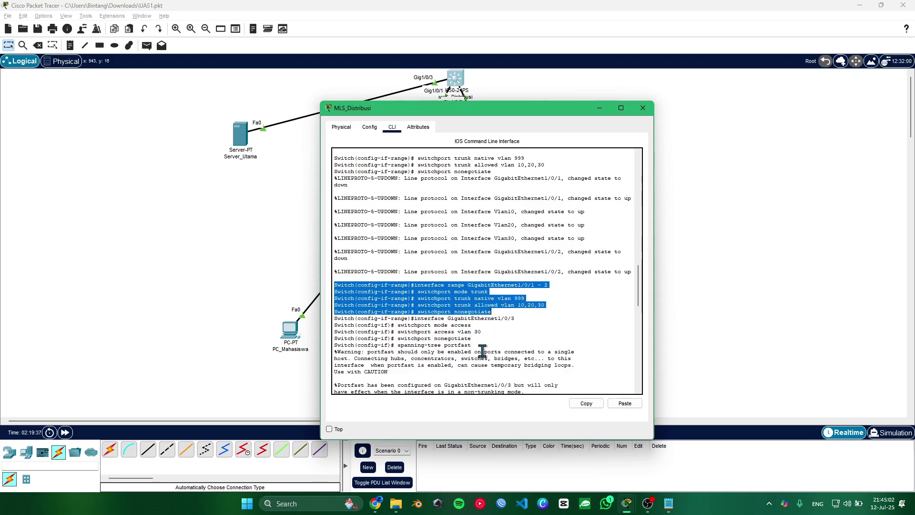
Examine the GigabitEthernet1/0/3 access-port, BPDU guard, DHCP snooping and ARP inspection commands in the MLS_Distribusi history
{"action": "scroll", "coordinate": [479, 351], "scroll_direction": "down", "scroll_amount": 2}
{"action": "scroll", "coordinate": [567, 309], "scroll_direction": "down", "scroll_amount": 2}
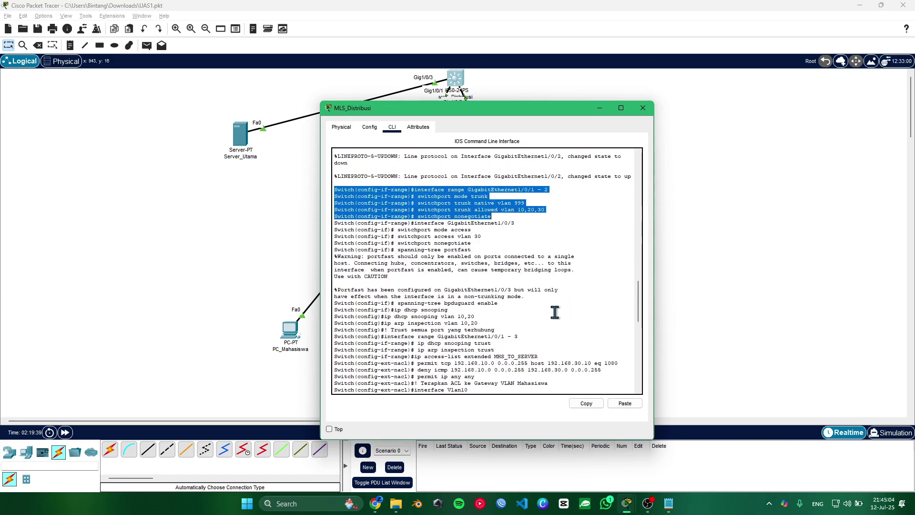
{"action": "left_click", "coordinate": [474, 326]}
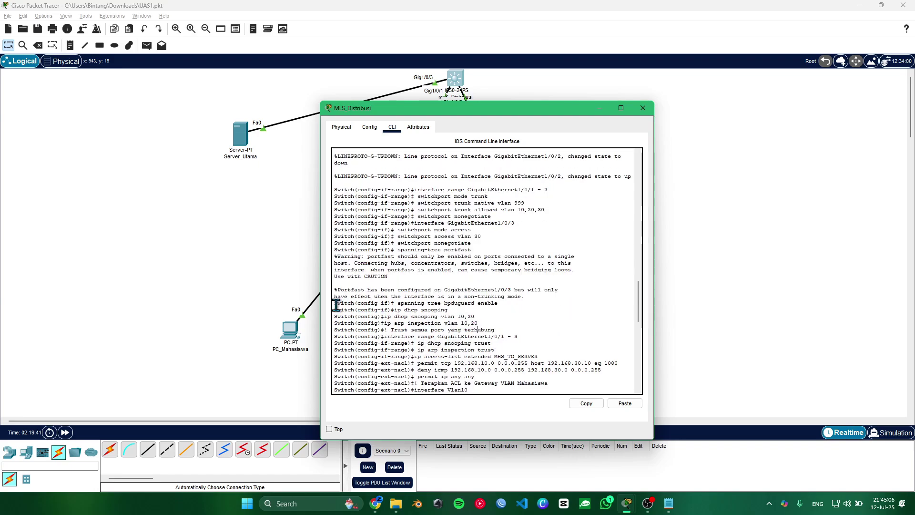
{"action": "left_click_drag", "start_coordinate": [334, 303], "coordinate": [495, 309]}
{"action": "left_click", "coordinate": [524, 325]}
{"action": "scroll", "coordinate": [504, 342], "scroll_direction": "down", "scroll_amount": 2}
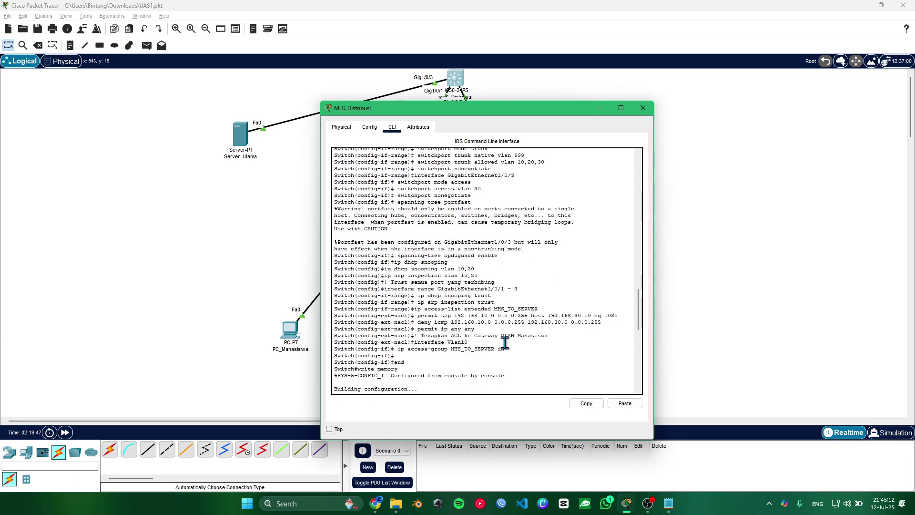
Highlight the interface range GigabitEthernet1/0/1 - 3 command that precedes the DHCP snooping and ARP inspection trust settings
{"action": "left_click_drag", "start_coordinate": [390, 286], "coordinate": [488, 287]}
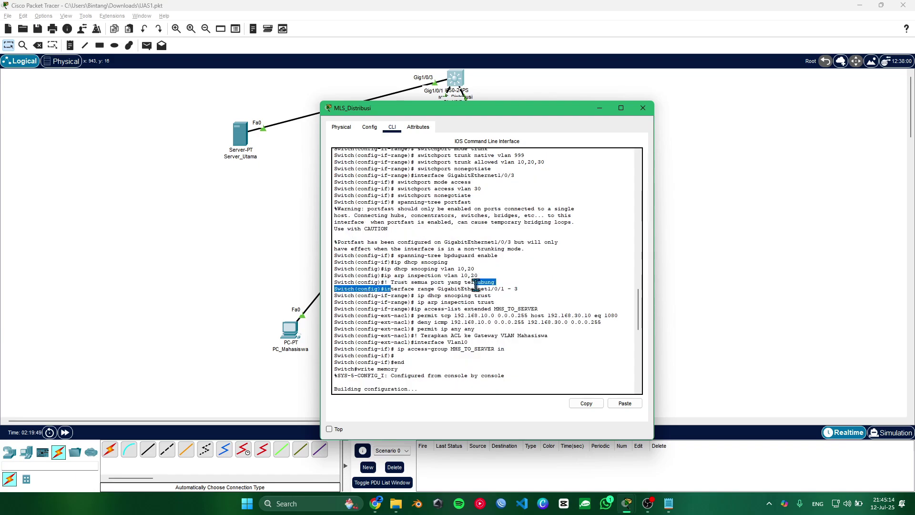
{"action": "left_click", "coordinate": [488, 289]}
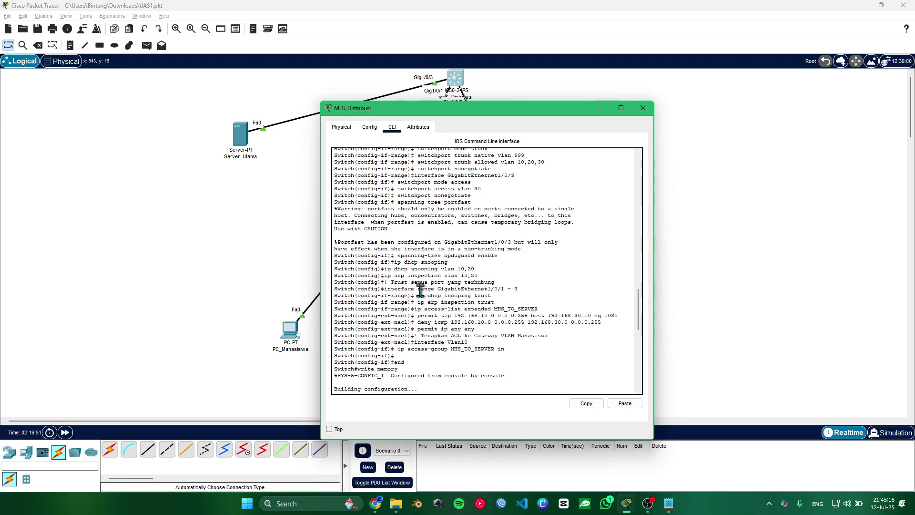
{"action": "left_click_drag", "start_coordinate": [384, 289], "coordinate": [533, 288]}
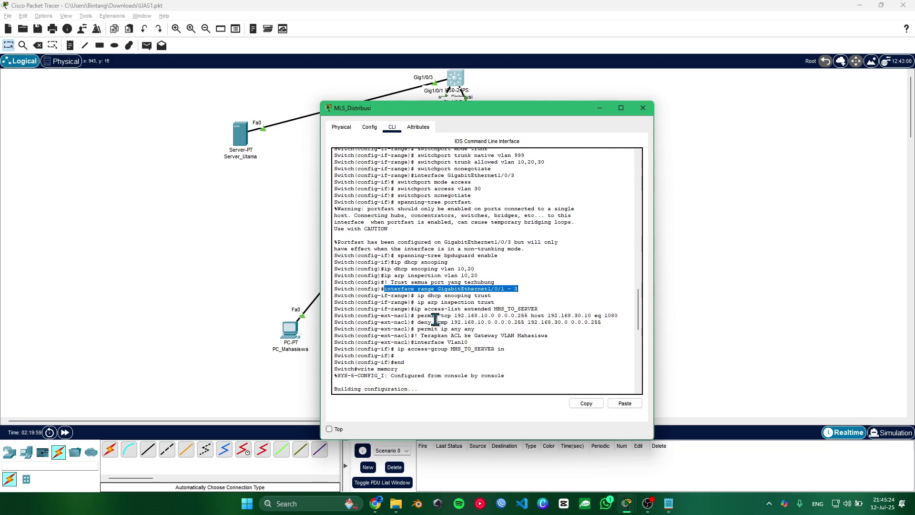
Highlight the MHS_TO_SERVER access-list commands, move the MLS_Distribusi window aside, and review the remaining history to the end
{"action": "left_click_drag", "start_coordinate": [414, 309], "coordinate": [585, 337]}
{"action": "left_click_drag", "start_coordinate": [458, 113], "coordinate": [592, 108]}
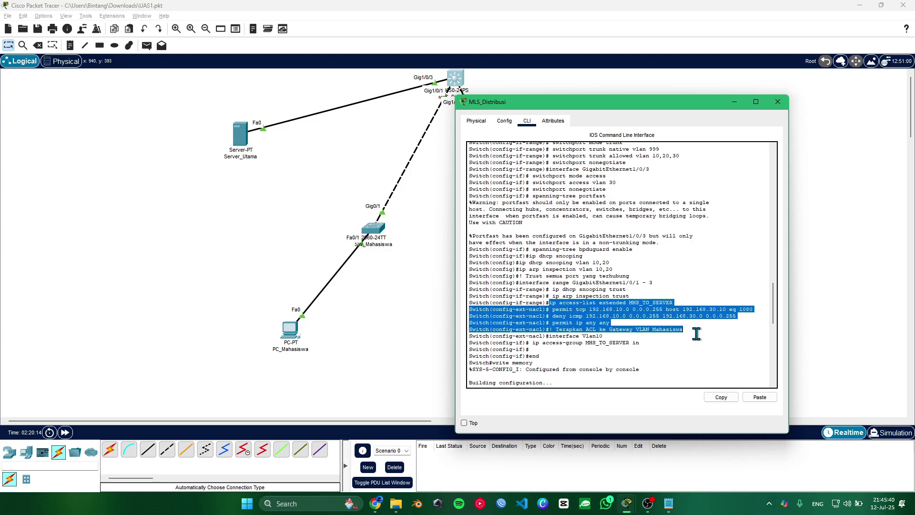
{"action": "left_click", "coordinate": [746, 309]}
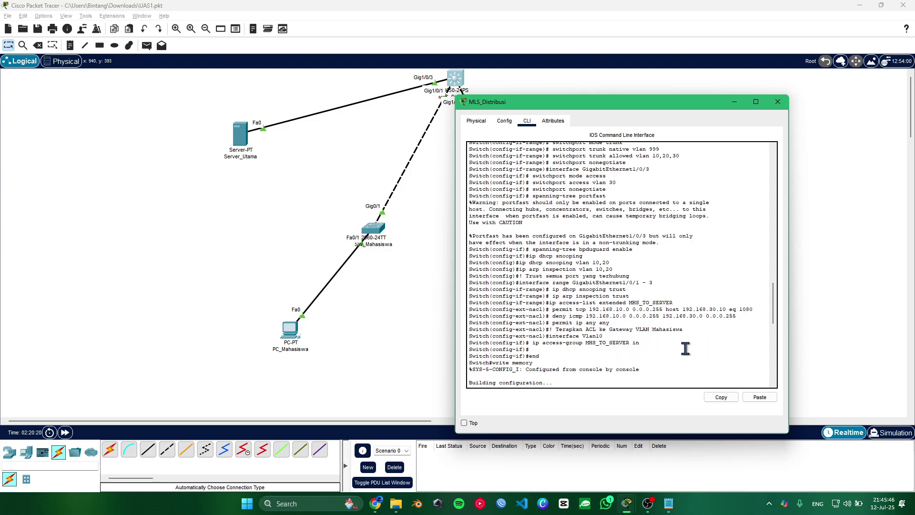
{"action": "key", "text": "ctrl+v"}
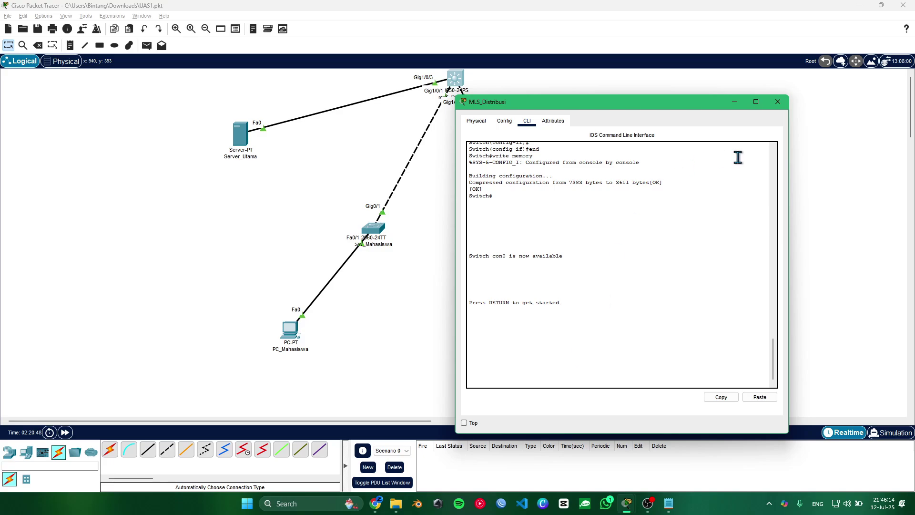
Close the MLS_Distribusi window, read the Pengujian & Validasi test notes in Notepad, and return to Packet Tracer
{"action": "left_click", "coordinate": [777, 102]}
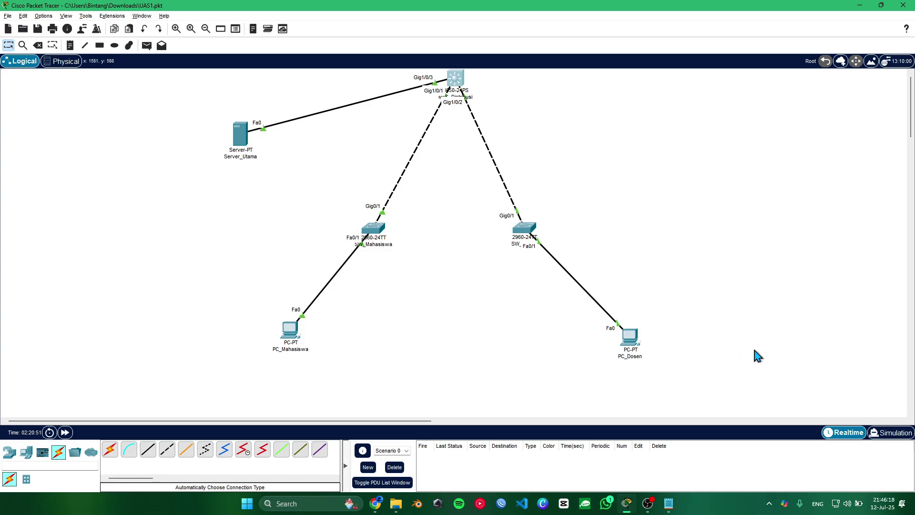
{"action": "left_click", "coordinate": [669, 503]}
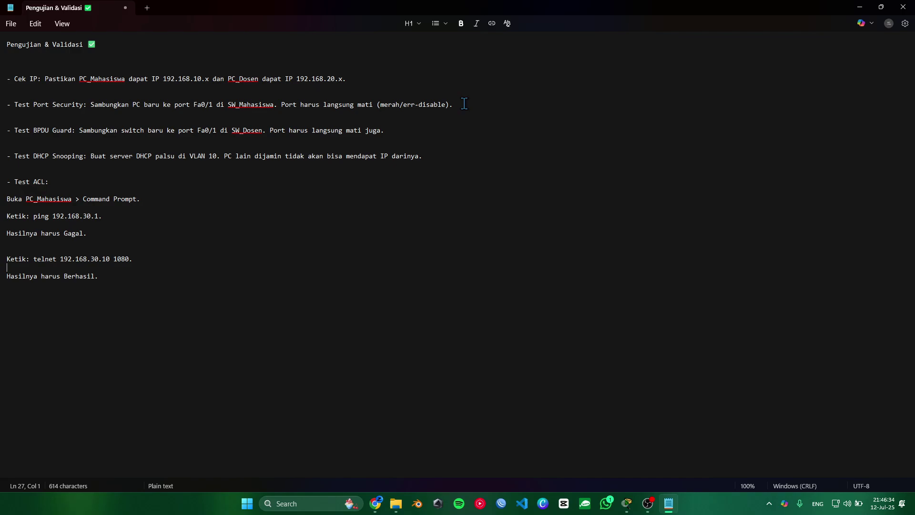
{"action": "left_click", "coordinate": [859, 7]}
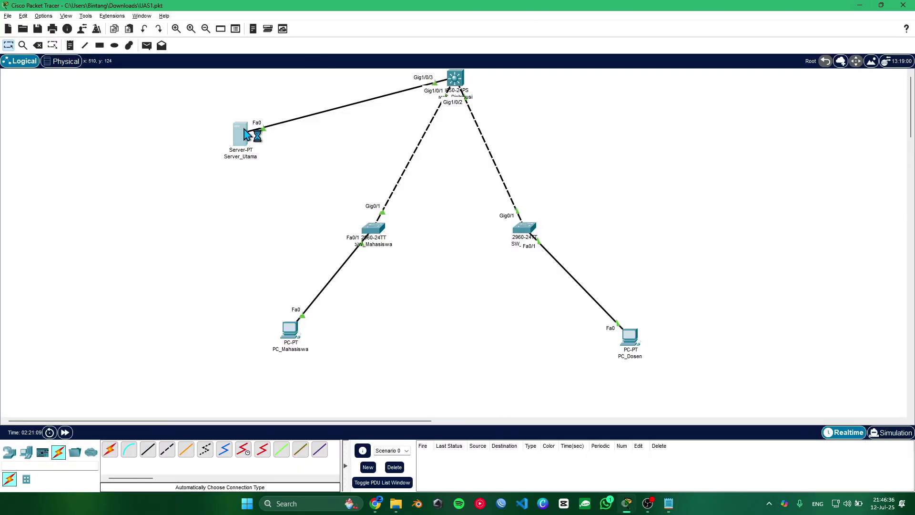
Examine the VLAN10_POOL settings in Server_Utama's DHCP service and close the server window
{"action": "left_click", "coordinate": [243, 136]}
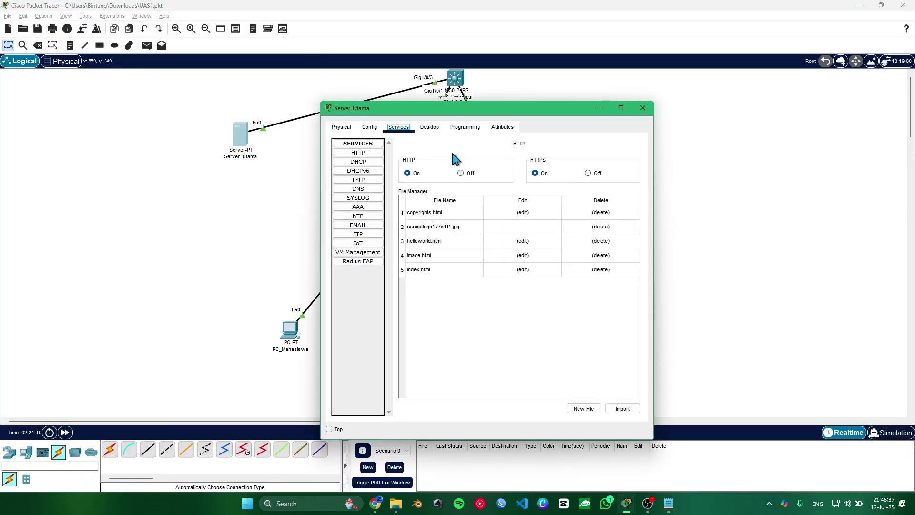
{"action": "left_click", "coordinate": [359, 163]}
{"action": "left_click", "coordinate": [428, 329]}
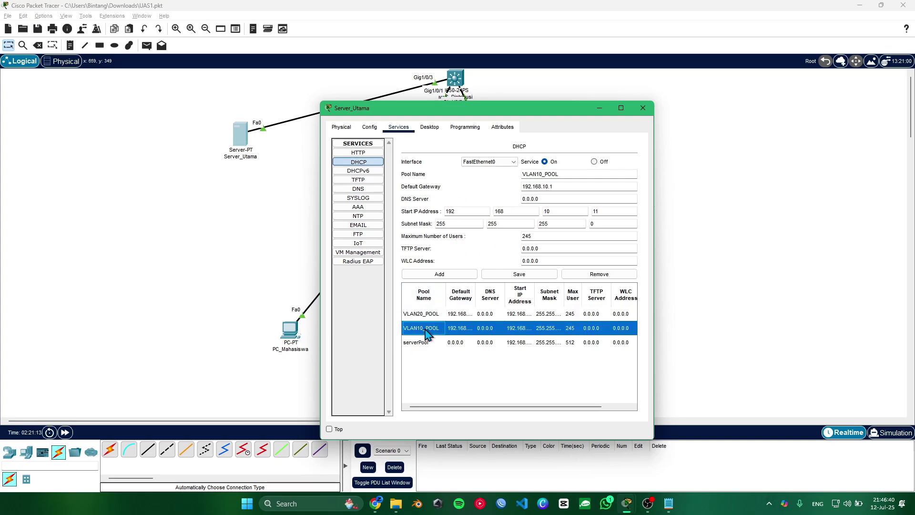
{"action": "left_click", "coordinate": [642, 108]}
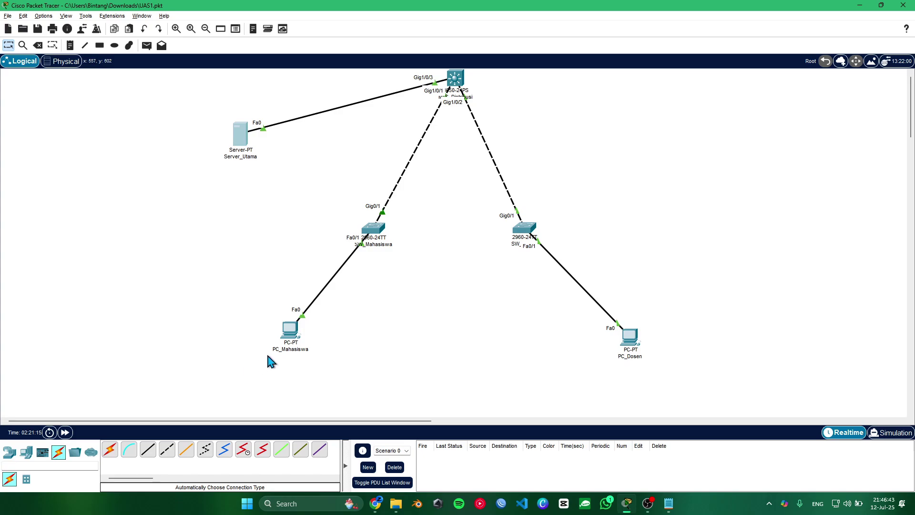
Request a fresh DHCP address on PC_Mahasiswa by switching its IPv4 configuration to Static and back to DHCP
{"action": "left_click", "coordinate": [292, 329]}
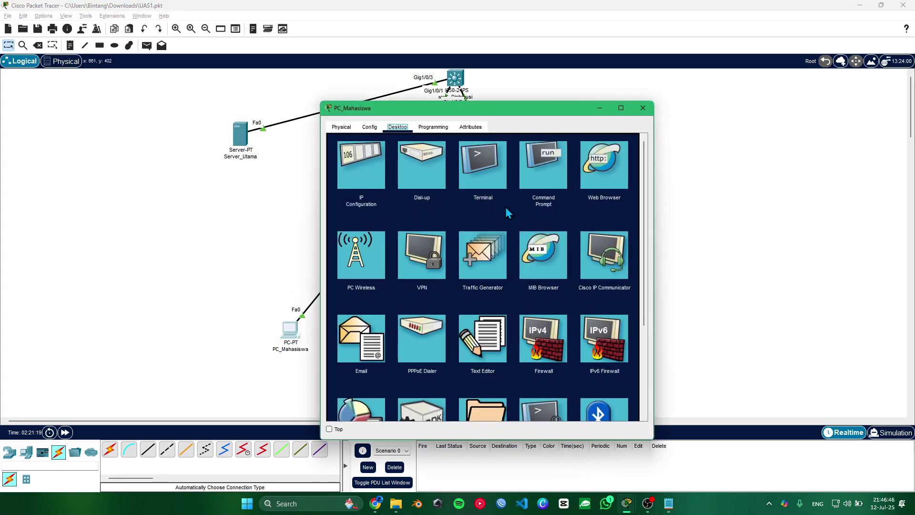
{"action": "left_click", "coordinate": [381, 199]}
{"action": "left_click", "coordinate": [441, 179]}
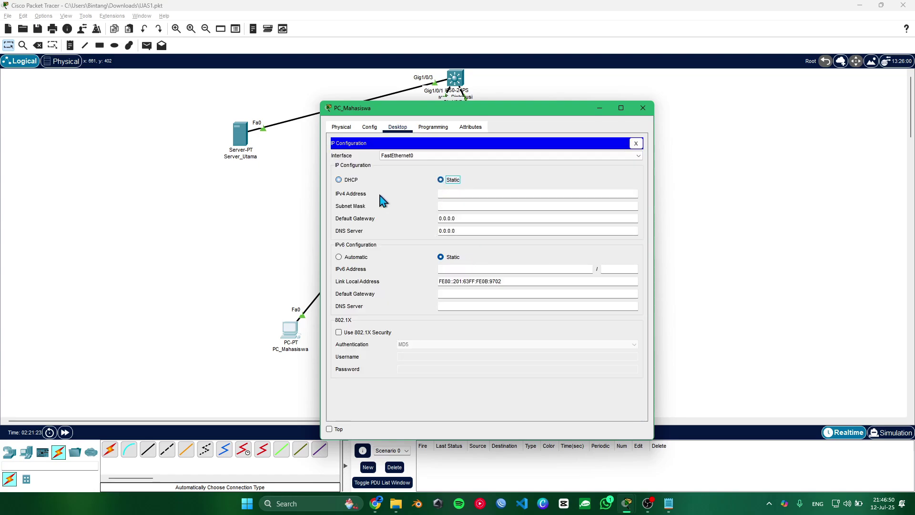
{"action": "left_click", "coordinate": [339, 179]}
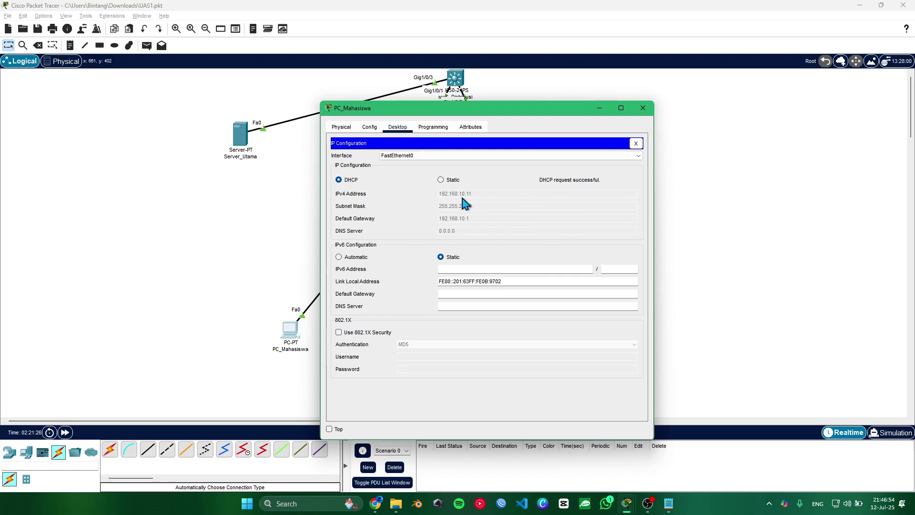
{"action": "left_click", "coordinate": [643, 107]}
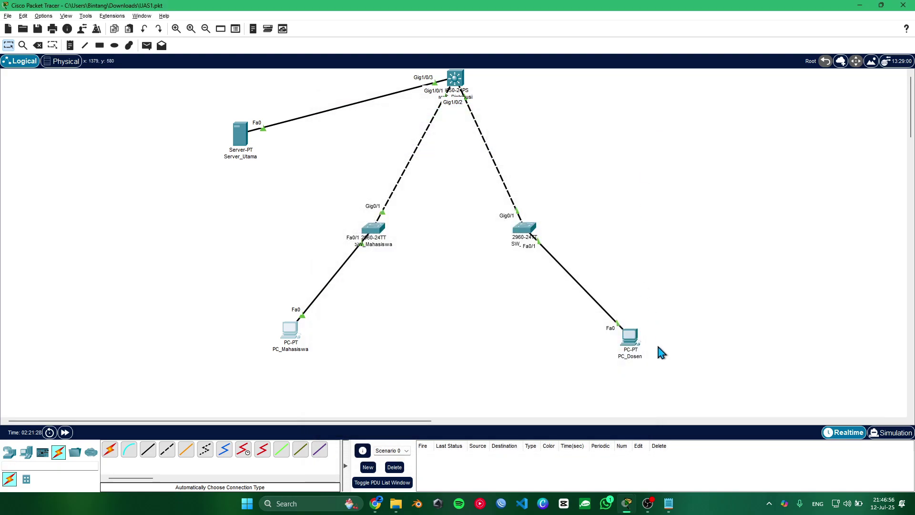
Request a fresh DHCP address on PC_Dosen by switching its IPv4 configuration to Static and back to DHCP
{"action": "left_click", "coordinate": [637, 350]}
{"action": "left_click", "coordinate": [389, 193]}
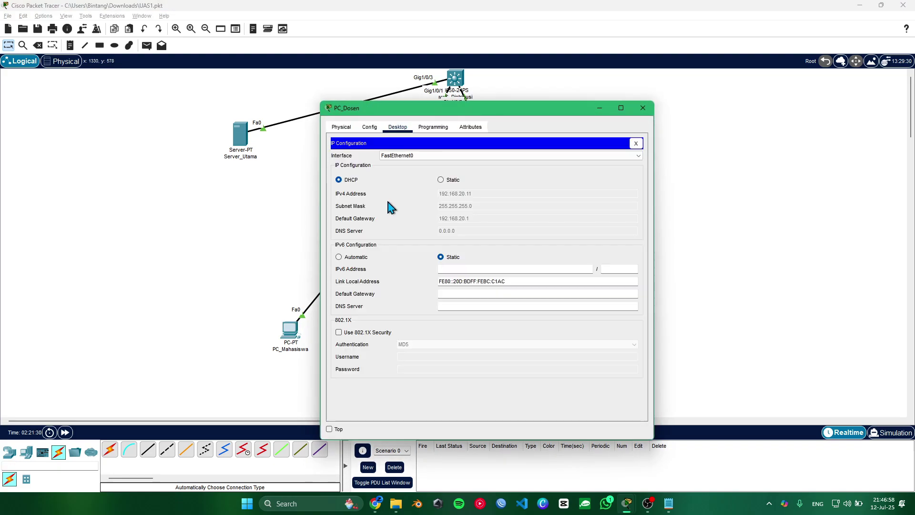
{"action": "left_click", "coordinate": [450, 181]}
{"action": "left_click", "coordinate": [355, 181]}
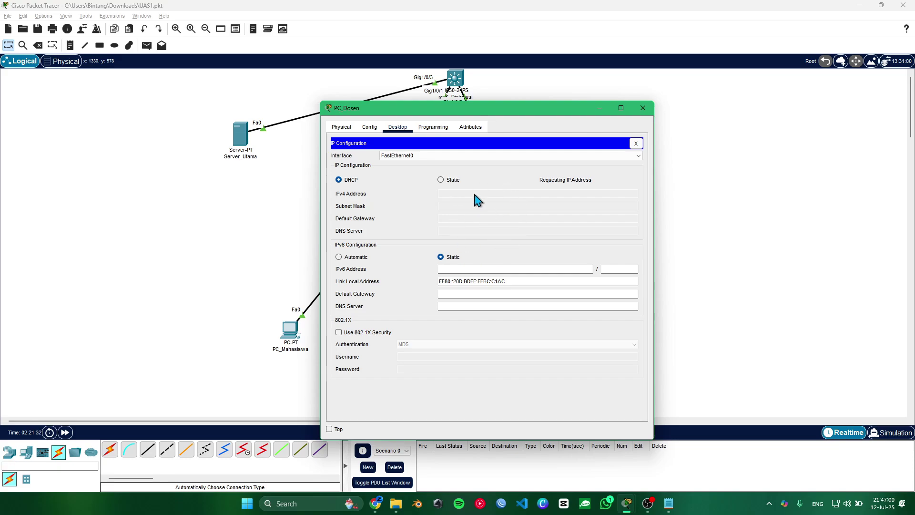
{"action": "left_click", "coordinate": [643, 107]}
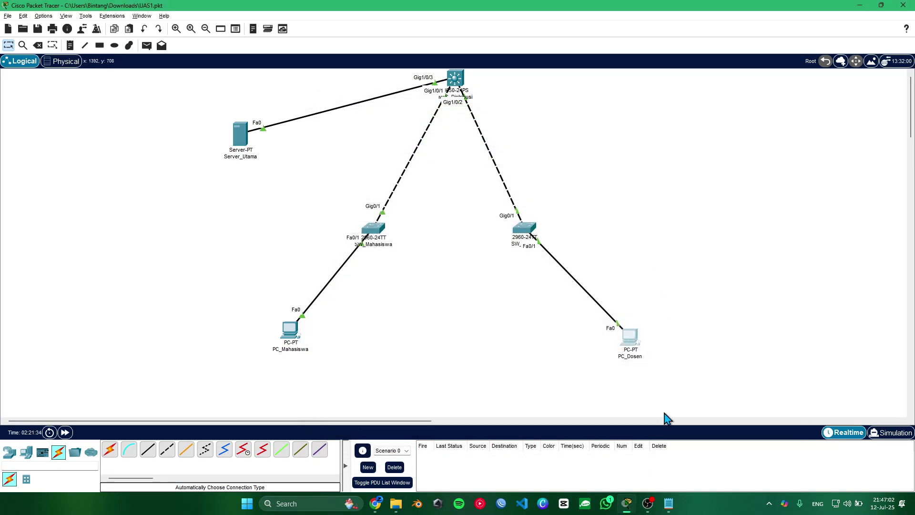
Check the port security test in the Notepad notes, then delete the cable between PC_Mahasiswa and SW_Mahasiswa in Packet Tracer
{"action": "left_click", "coordinate": [669, 503]}
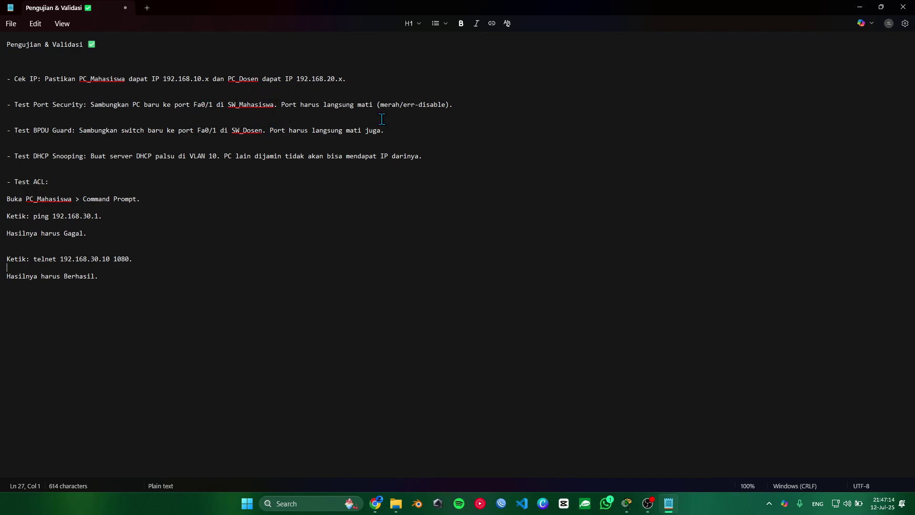
{"action": "key", "text": "alt+Tab"}
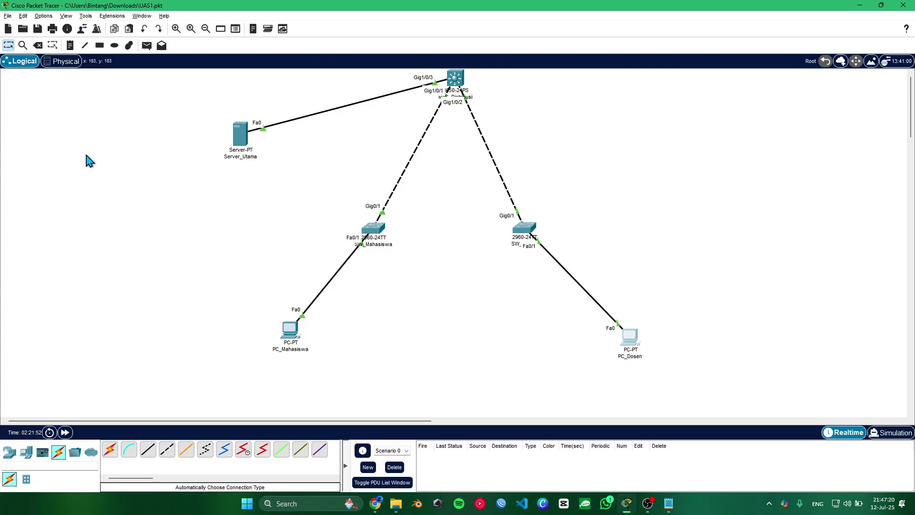
{"action": "key", "text": "Delete"}
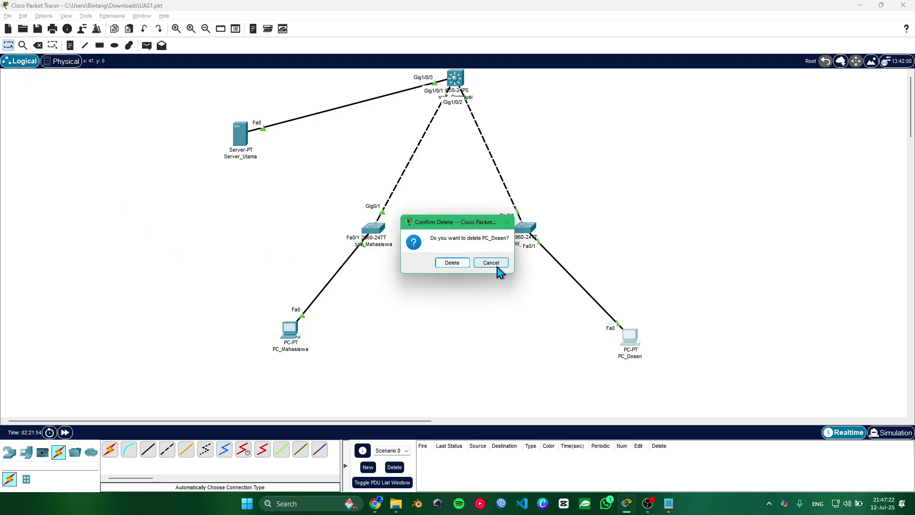
{"action": "left_click", "coordinate": [495, 266]}
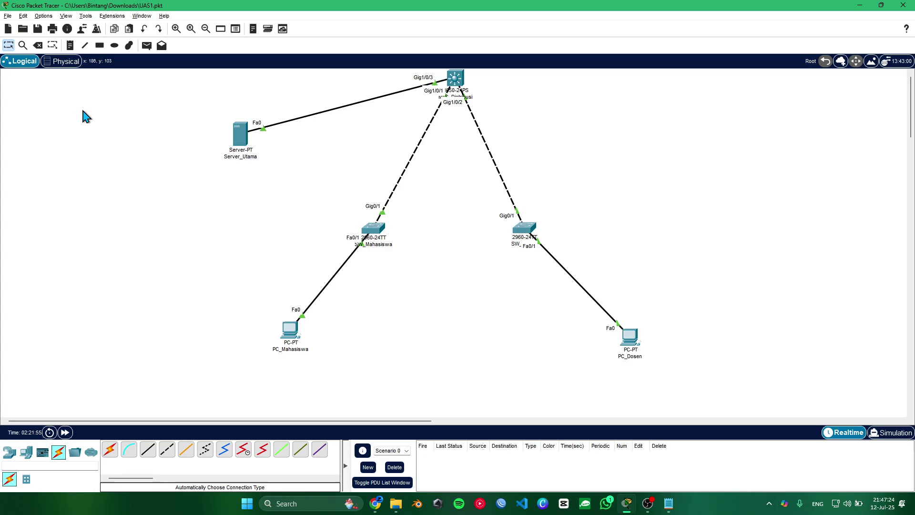
{"action": "left_click", "coordinate": [37, 46]}
{"action": "left_click", "coordinate": [333, 277]}
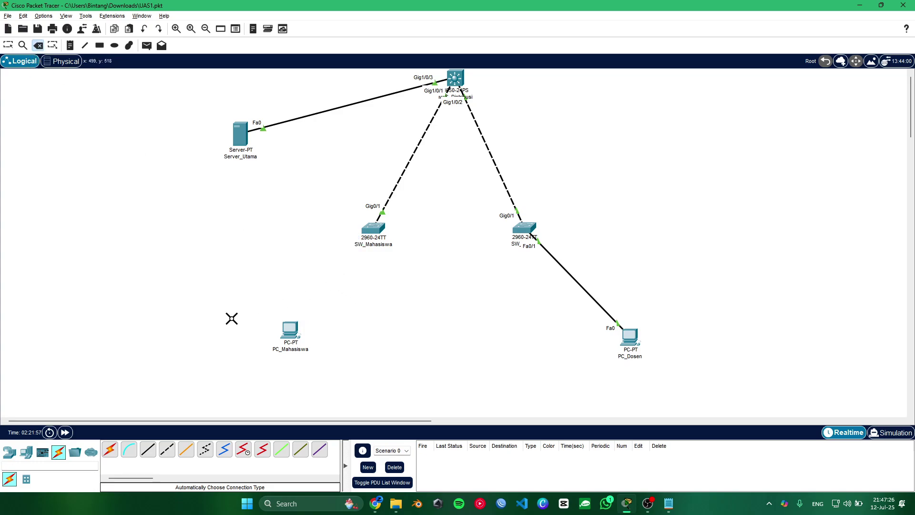
Add a new PC beside PC_Mahasiswa and connect it to SW_Mahasiswa with an automatically chosen connection
{"action": "left_click", "coordinate": [26, 452]}
{"action": "left_click", "coordinate": [110, 449]}
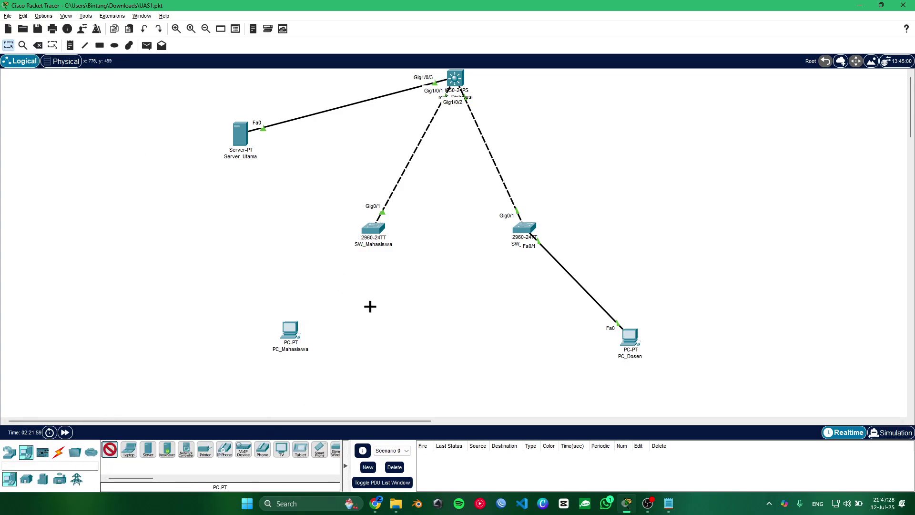
{"action": "left_click", "coordinate": [370, 306]}
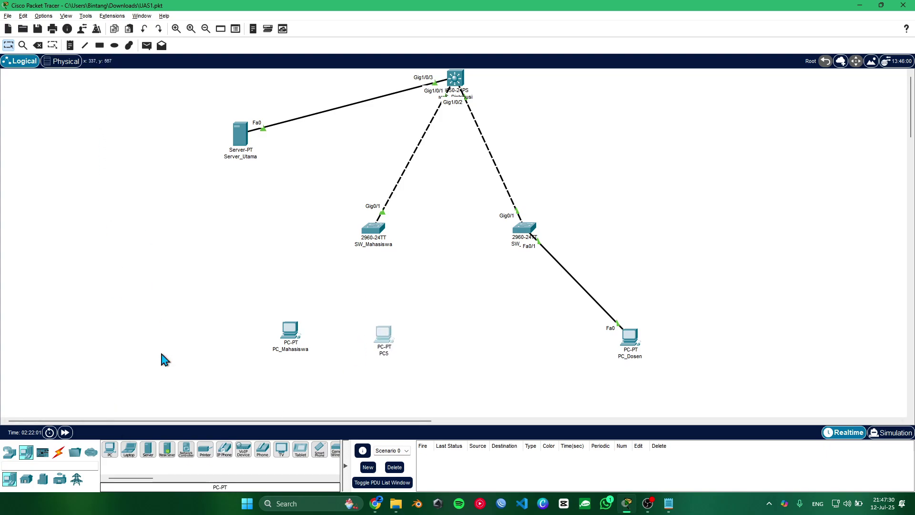
{"action": "left_click", "coordinate": [58, 451]}
{"action": "left_click", "coordinate": [110, 449]}
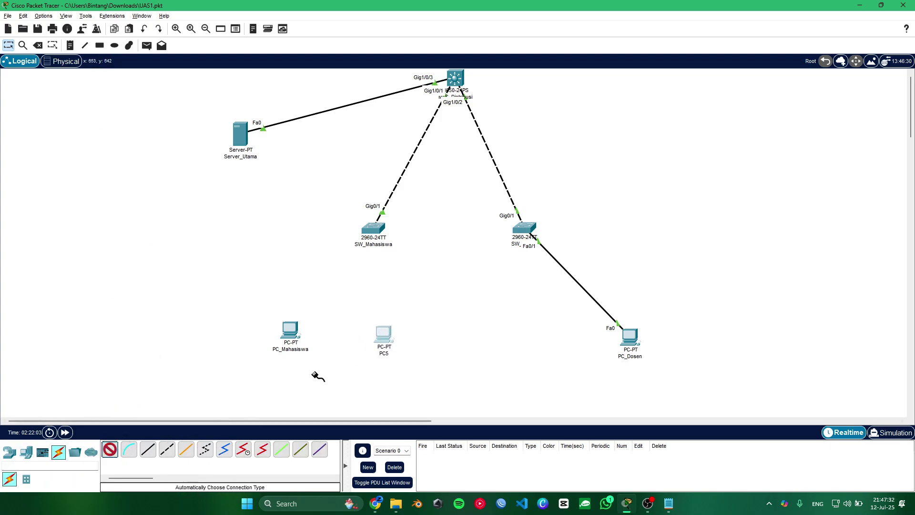
{"action": "left_click", "coordinate": [383, 333]}
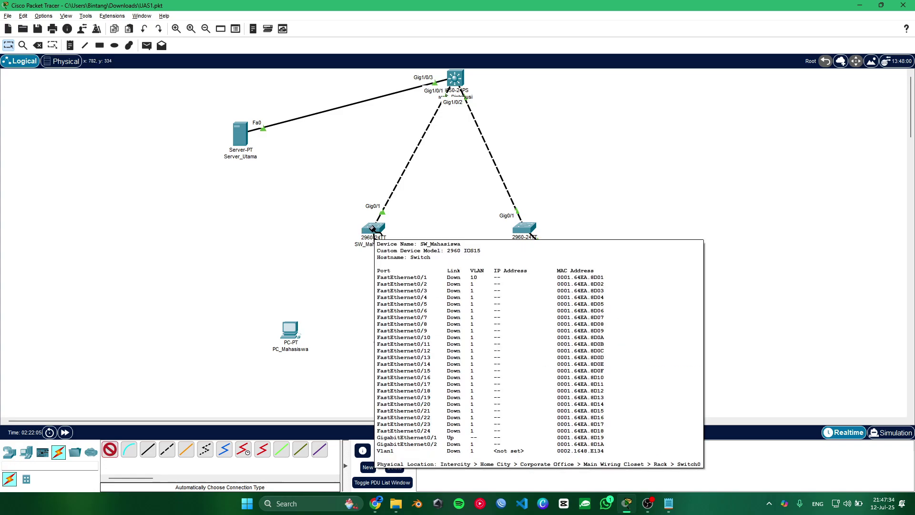
{"action": "left_click", "coordinate": [374, 233]}
Switch PC5's IPv4 configuration to DHCP to test port security, and close its window
{"action": "left_click", "coordinate": [384, 339]}
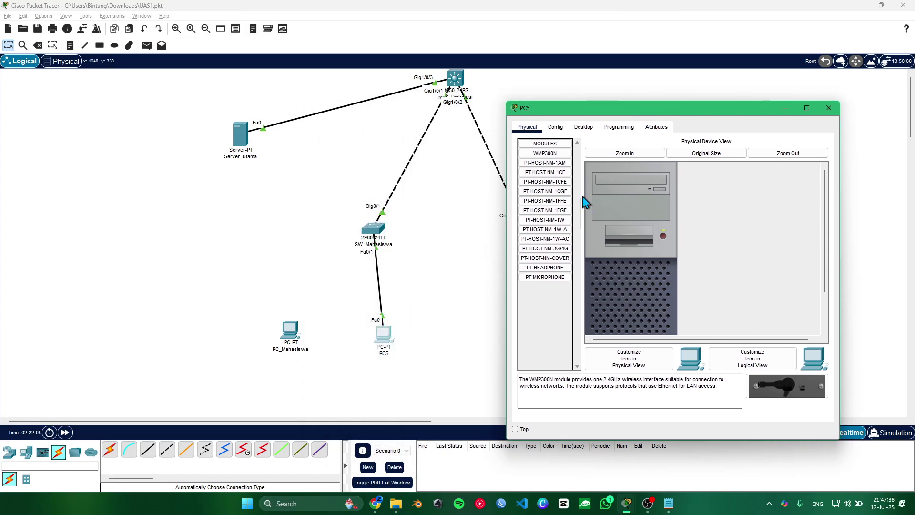
{"action": "left_click", "coordinate": [584, 128]}
{"action": "left_click", "coordinate": [548, 180]}
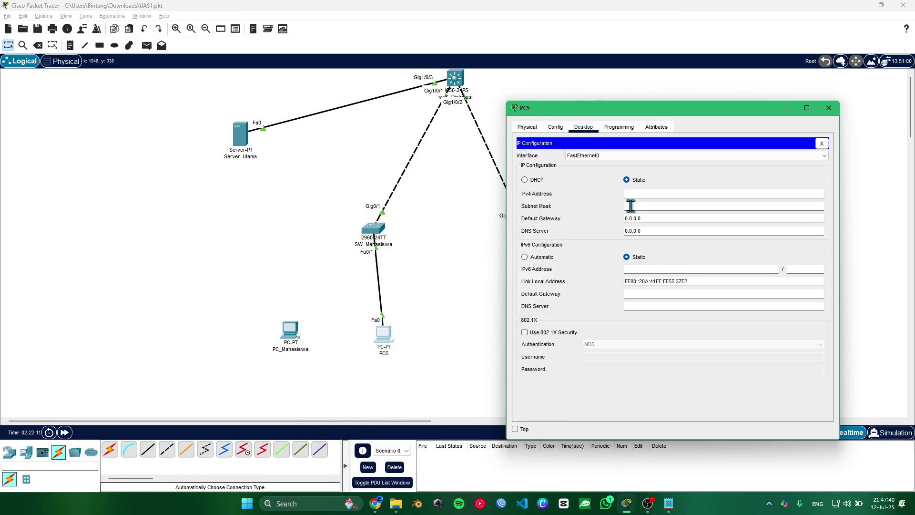
{"action": "left_click", "coordinate": [539, 190]}
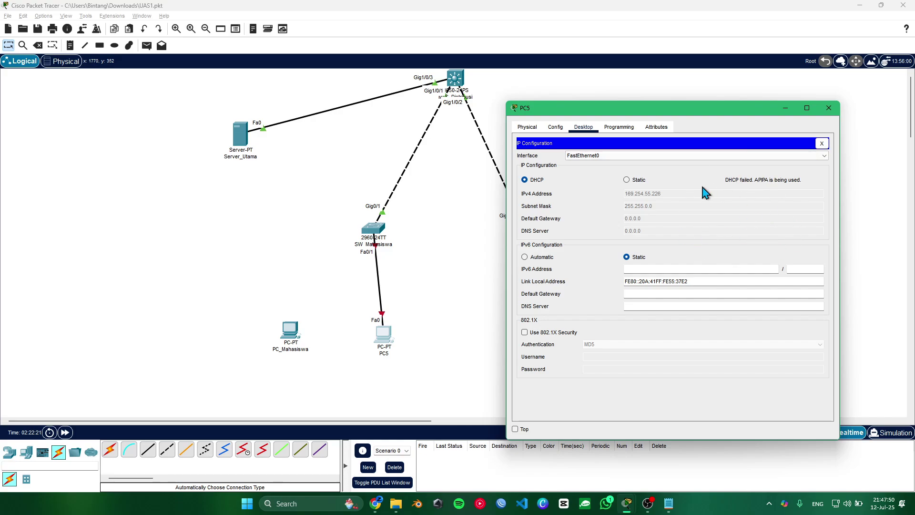
{"action": "left_click", "coordinate": [828, 108]}
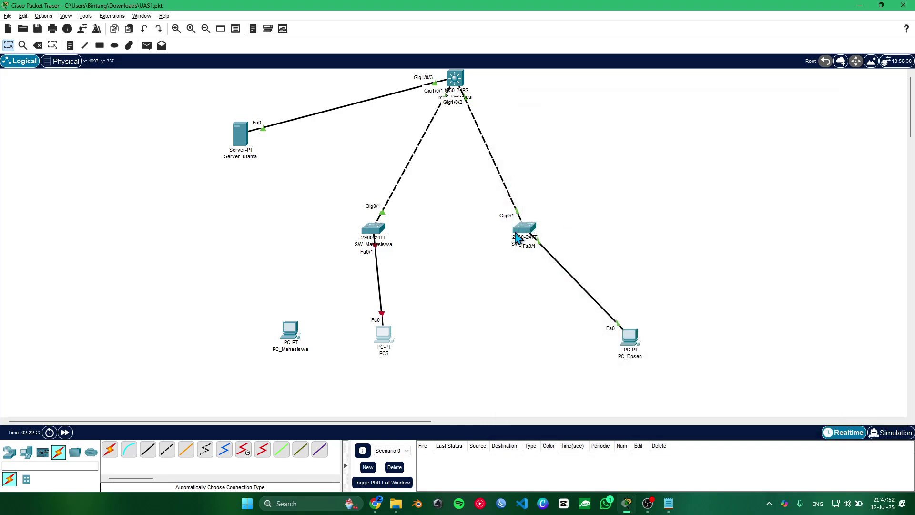
Turn the port status of FastEthernet0/1 on SW_Mahasiswa back on and close the switch window
{"action": "left_click", "coordinate": [373, 229]}
{"action": "left_click", "coordinate": [369, 127]}
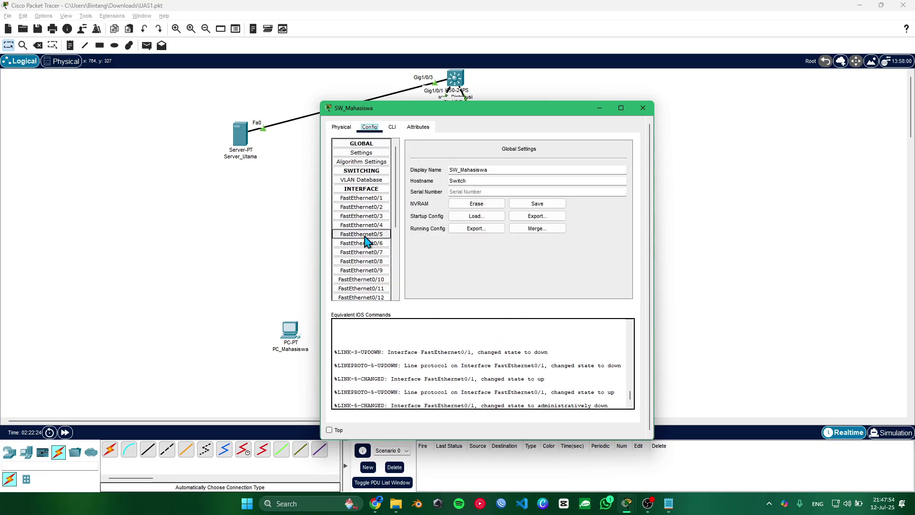
{"action": "left_click", "coordinate": [374, 198]}
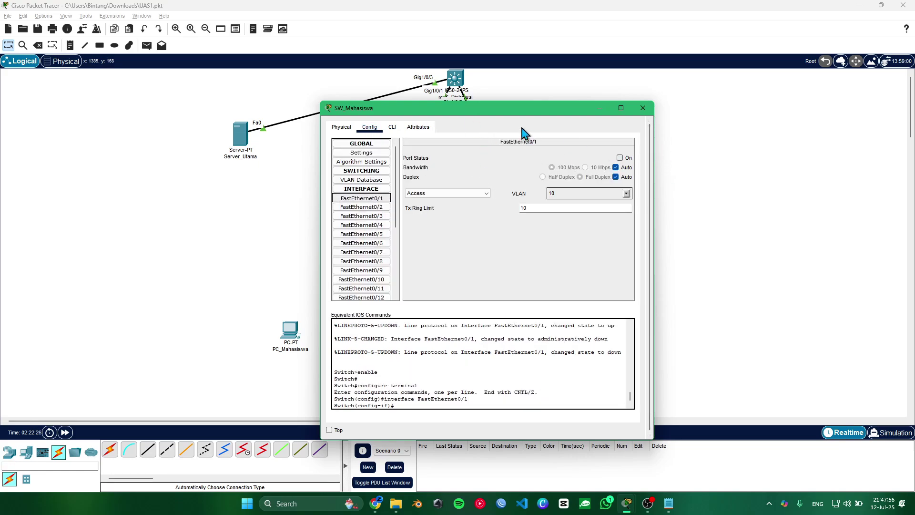
{"action": "left_click_drag", "start_coordinate": [496, 109], "coordinate": [632, 108]}
{"action": "left_click", "coordinate": [755, 157]}
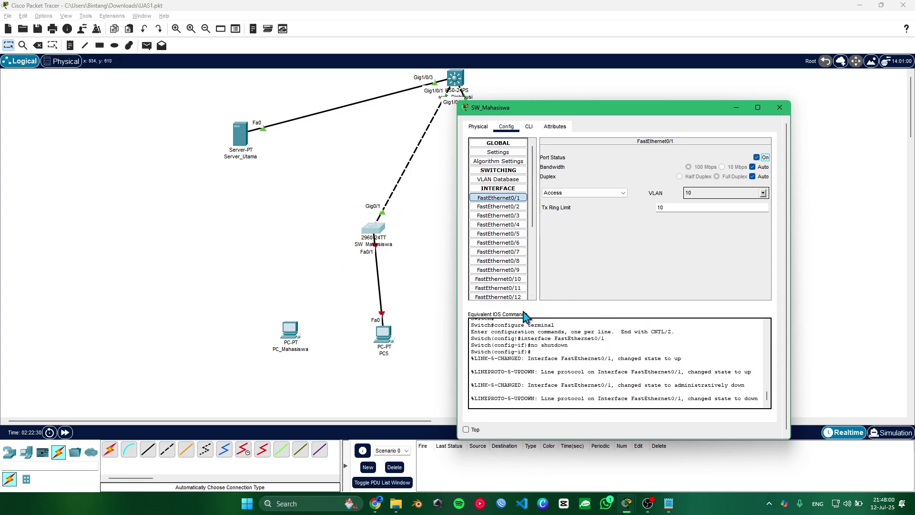
{"action": "left_click", "coordinate": [780, 107]}
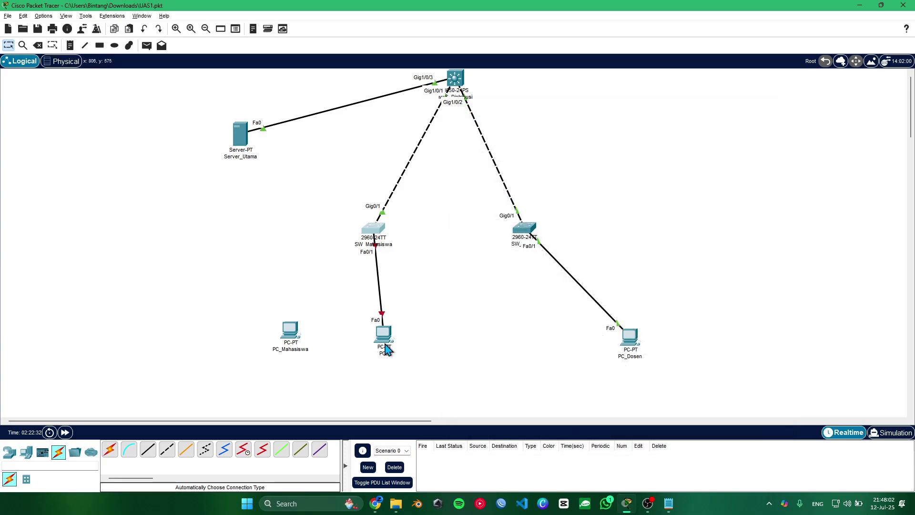
Retry the DHCP request on PC5 by switching to Static and back to DHCP, with its window moved off the topology
{"action": "left_click", "coordinate": [384, 335]}
{"action": "left_click", "coordinate": [367, 172]}
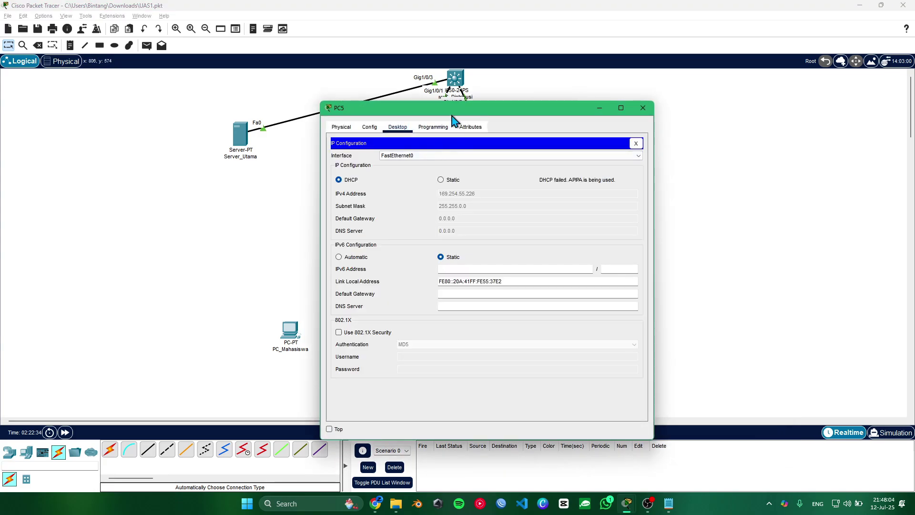
{"action": "left_click_drag", "start_coordinate": [438, 108], "coordinate": [606, 107]}
{"action": "left_click", "coordinate": [610, 180]}
{"action": "left_click", "coordinate": [509, 180]}
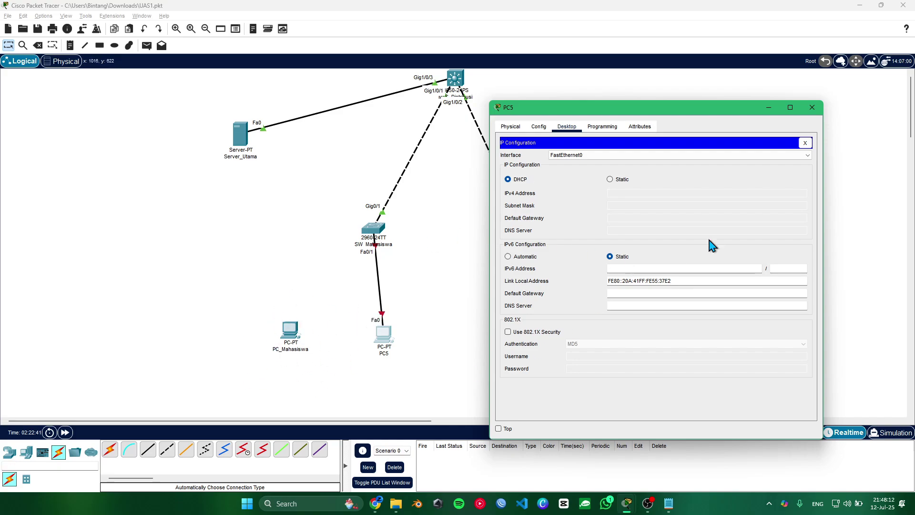
{"action": "left_click", "coordinate": [819, 113]}
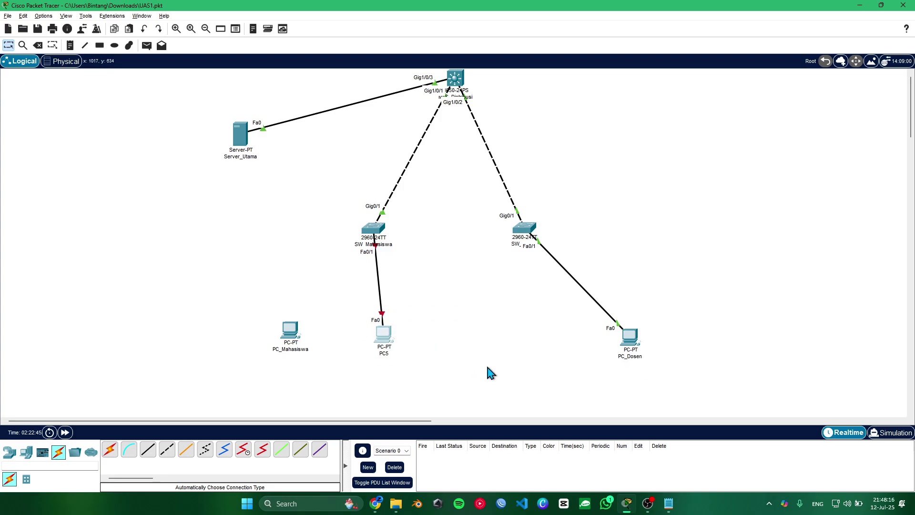
Delete PC5 and reconnect PC_Mahasiswa to SW_Mahasiswa with an automatically chosen connection
{"action": "key", "text": "Delete"}
{"action": "left_click", "coordinate": [452, 263]}
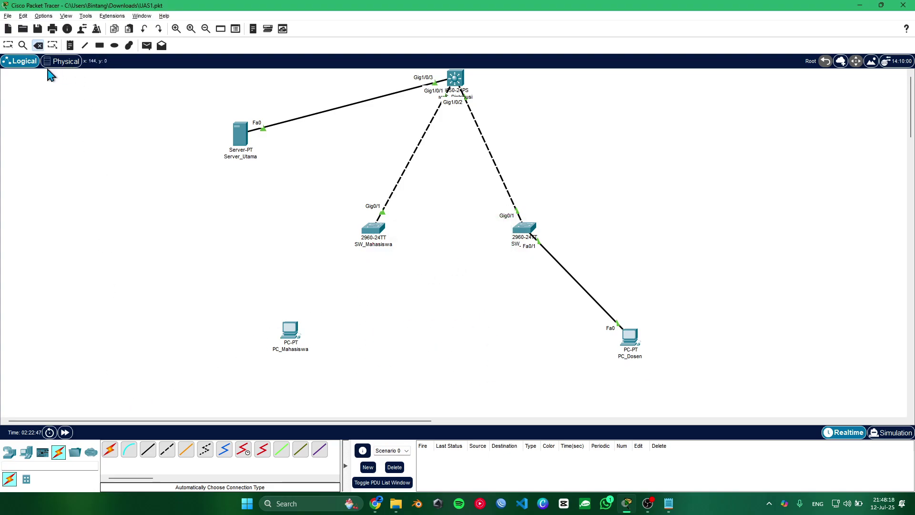
{"action": "left_click", "coordinate": [8, 45]}
{"action": "left_click", "coordinate": [110, 449]}
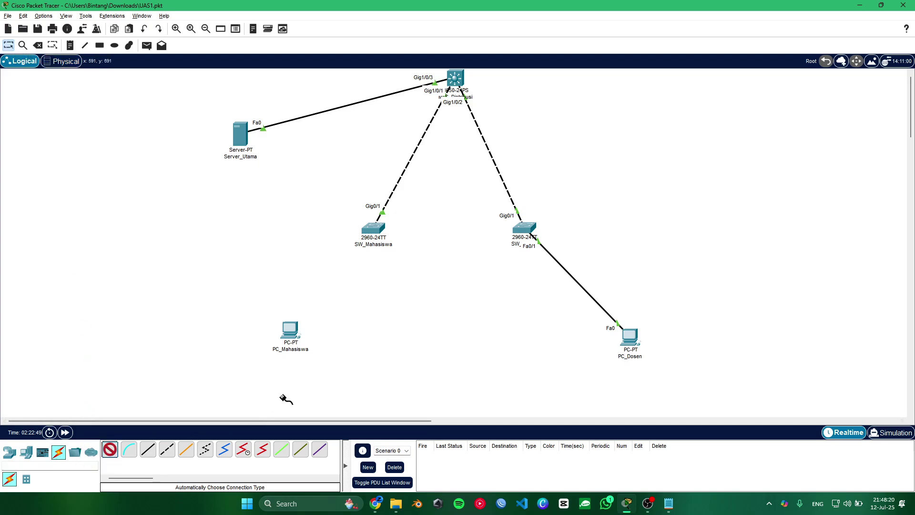
{"action": "left_click", "coordinate": [290, 330]}
{"action": "left_click", "coordinate": [374, 229]}
Turn on the port status of FastEthernet0/1 on SW_Mahasiswa for the reconnected PC_Mahasiswa, and close the switch window
{"action": "left_click", "coordinate": [381, 235]}
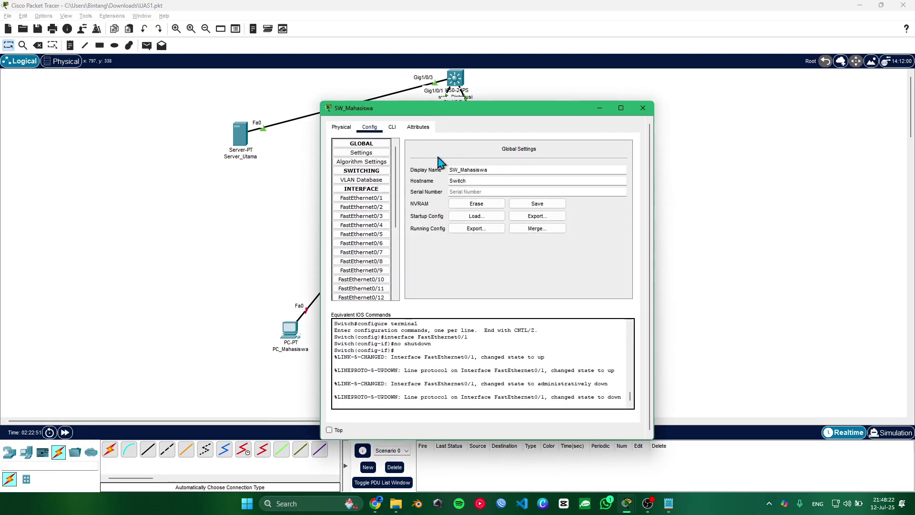
{"action": "left_click", "coordinate": [362, 198]}
{"action": "left_click", "coordinate": [619, 157]}
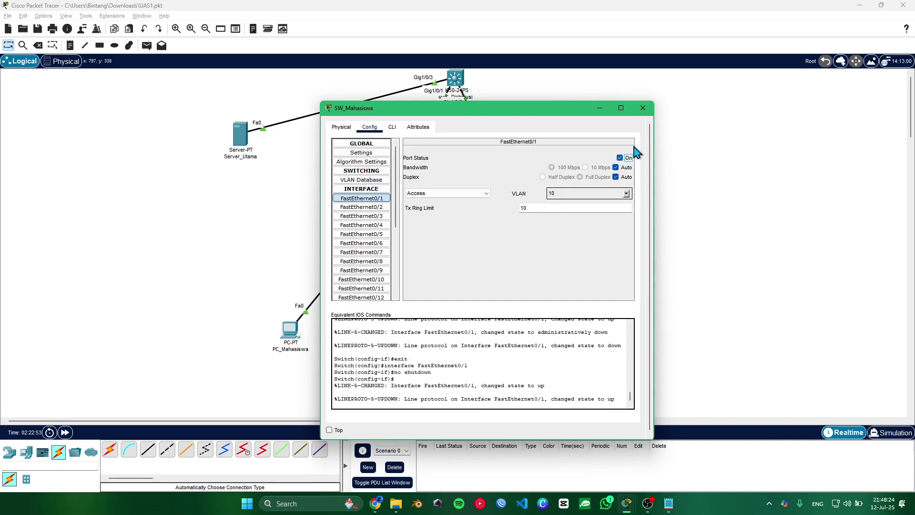
{"action": "left_click", "coordinate": [642, 107]}
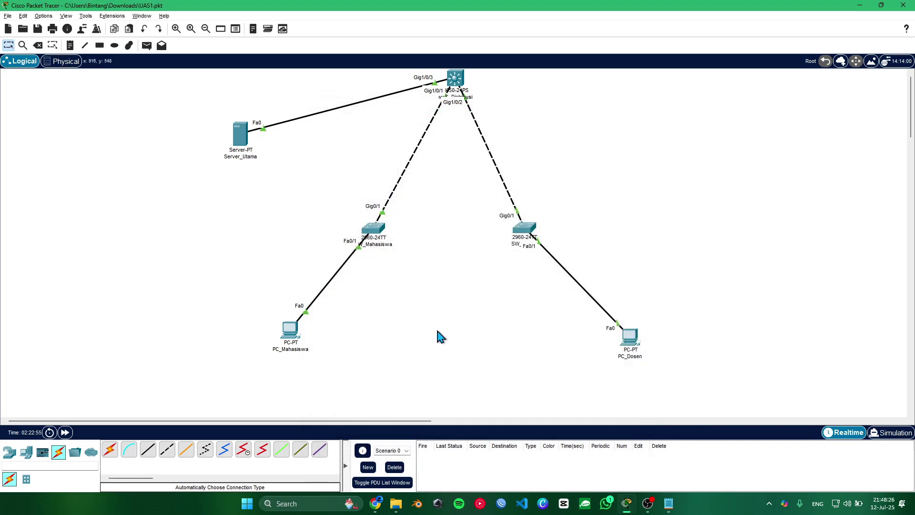
Read the BPDU guard test instructions in the Notepad validation notes and return to Packet Tracer
{"action": "left_click", "coordinate": [669, 503]}
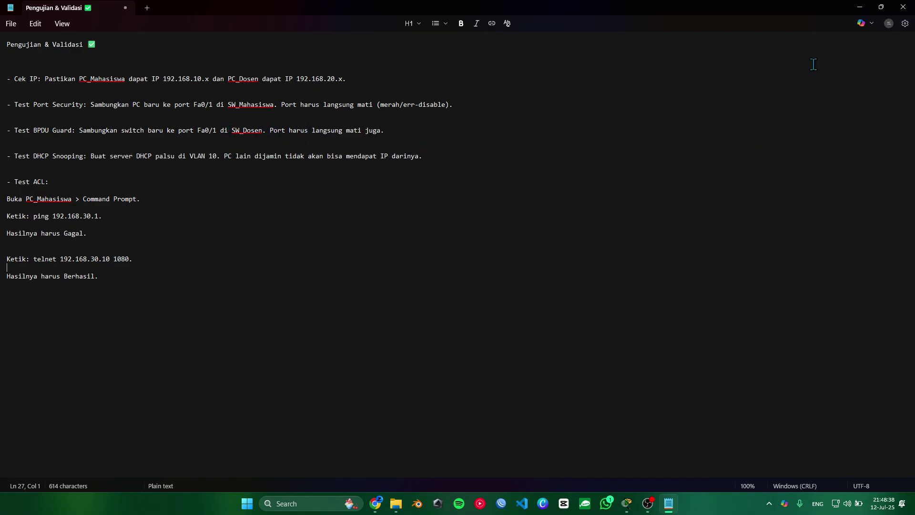
{"action": "left_click", "coordinate": [862, 6]}
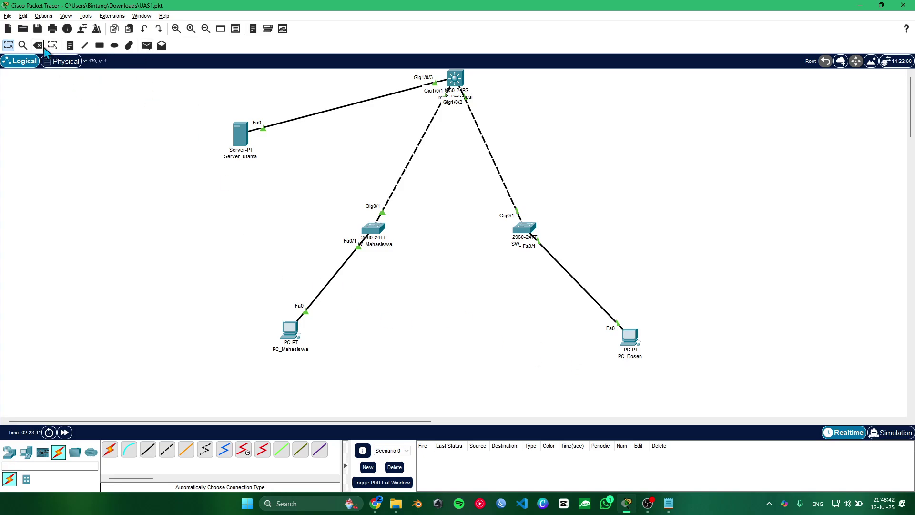
{"action": "left_click_drag", "start_coordinate": [523, 279], "coordinate": [734, 359]}
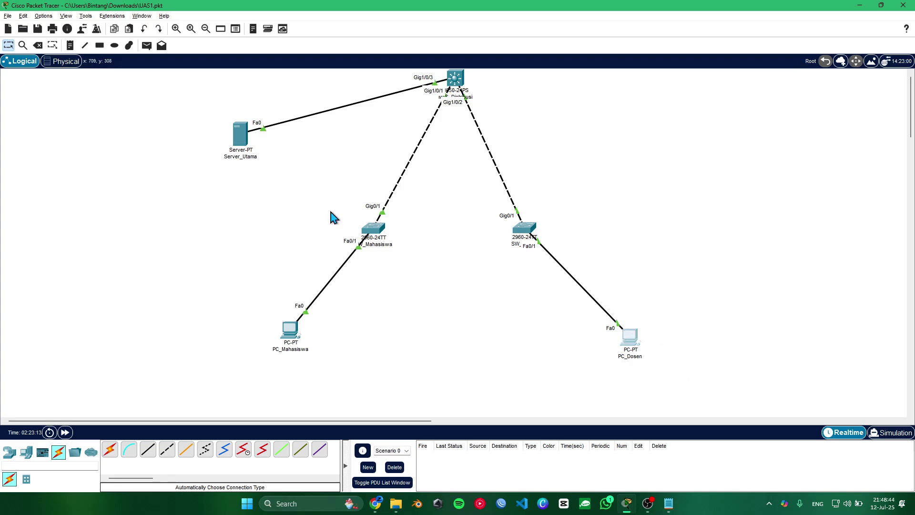
{"action": "key", "text": "Delete"}
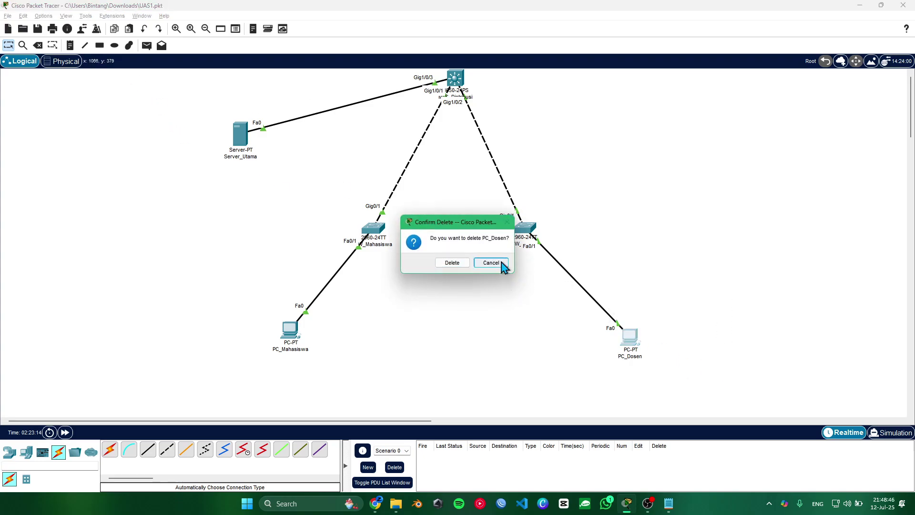
{"action": "left_click", "coordinate": [496, 265]}
Remove the link between SW_Dosen and PC_Dosen and place a new 2960 switch above PC_Dosen
{"action": "left_click", "coordinate": [38, 45]}
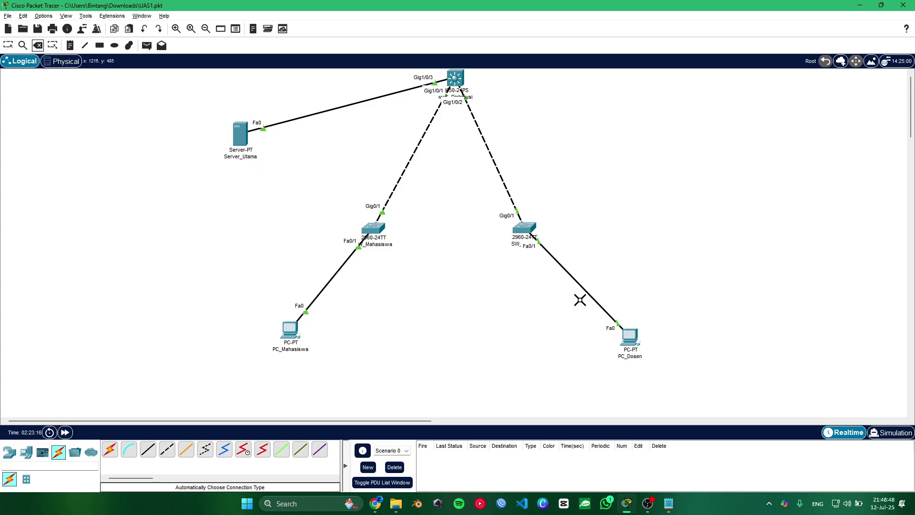
{"action": "left_click", "coordinate": [582, 287]}
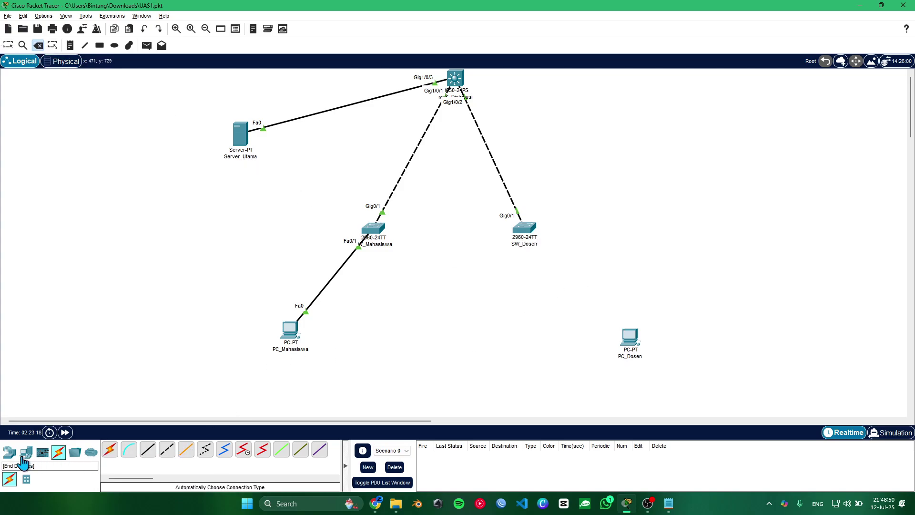
{"action": "left_click", "coordinate": [28, 454]}
{"action": "left_click", "coordinate": [9, 452]}
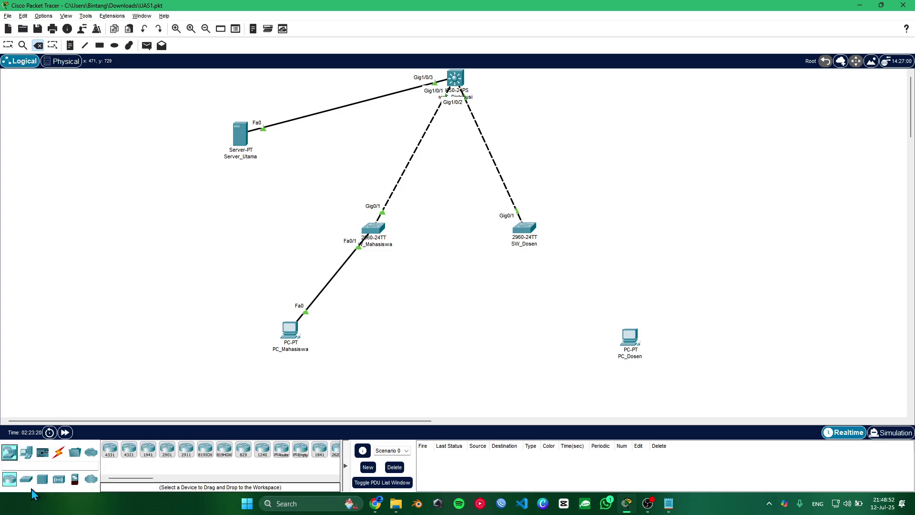
{"action": "left_click", "coordinate": [26, 478]}
{"action": "left_click", "coordinate": [113, 459]}
{"action": "left_click", "coordinate": [630, 256]}
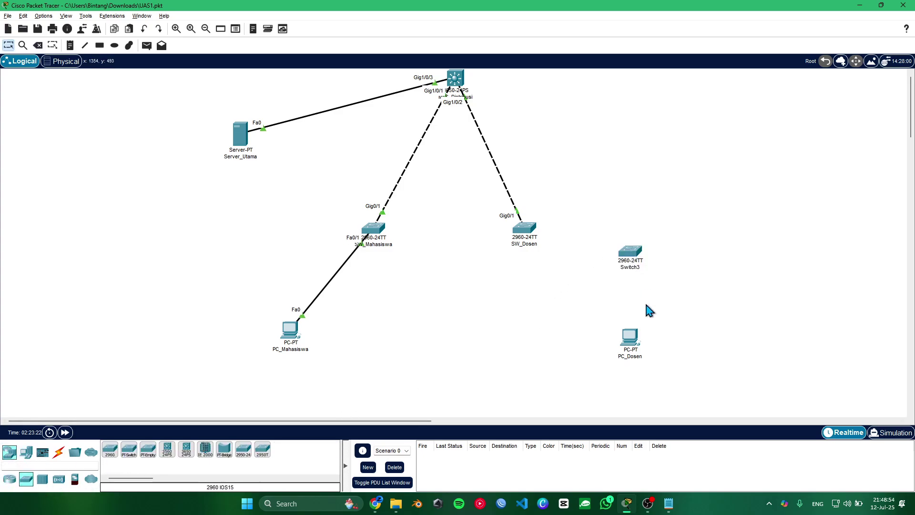
Connect SW_Dosen to the new switch with an automatically chosen connection to test BPDU guard
{"action": "left_click", "coordinate": [59, 451]}
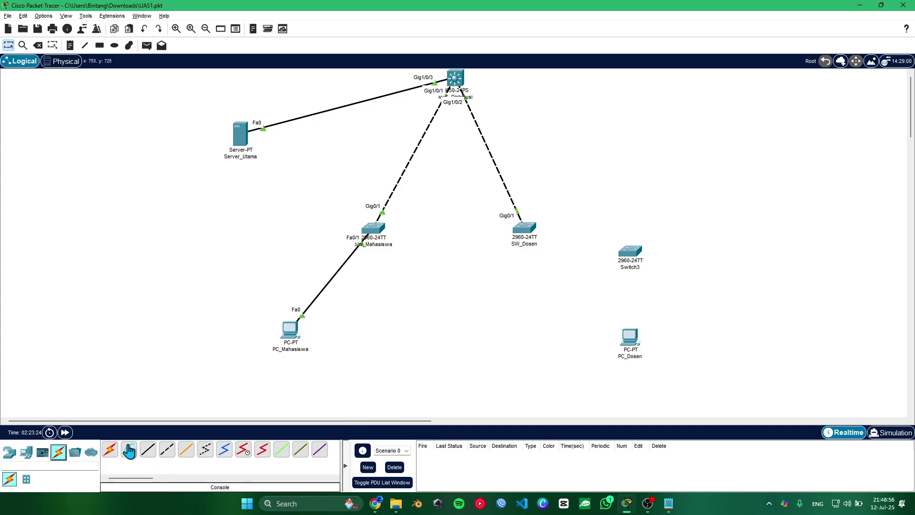
{"action": "left_click", "coordinate": [109, 449]}
{"action": "left_click", "coordinate": [520, 228]}
{"action": "left_click", "coordinate": [629, 253]}
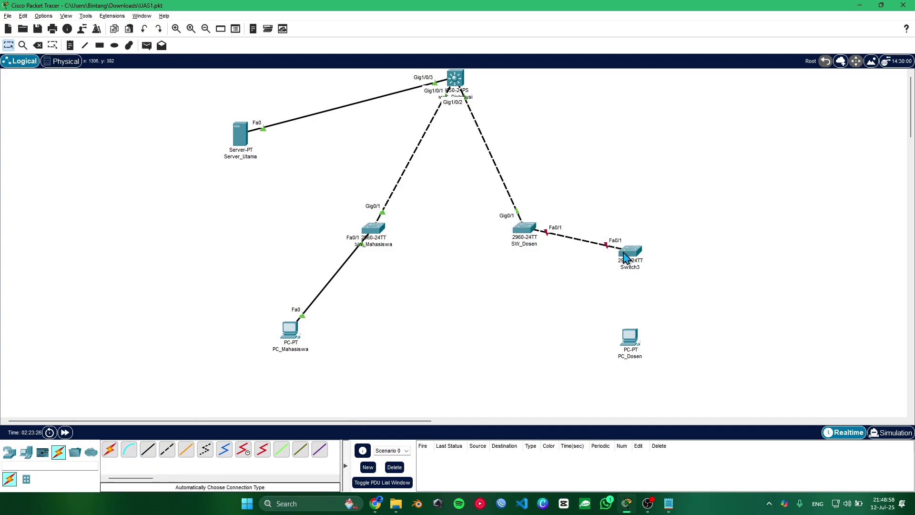
Switch FastEthernet0/1 on SW_Dosen off and back on with its window moved off the link, and close the window
{"action": "left_click", "coordinate": [524, 229]}
{"action": "left_click", "coordinate": [375, 198]}
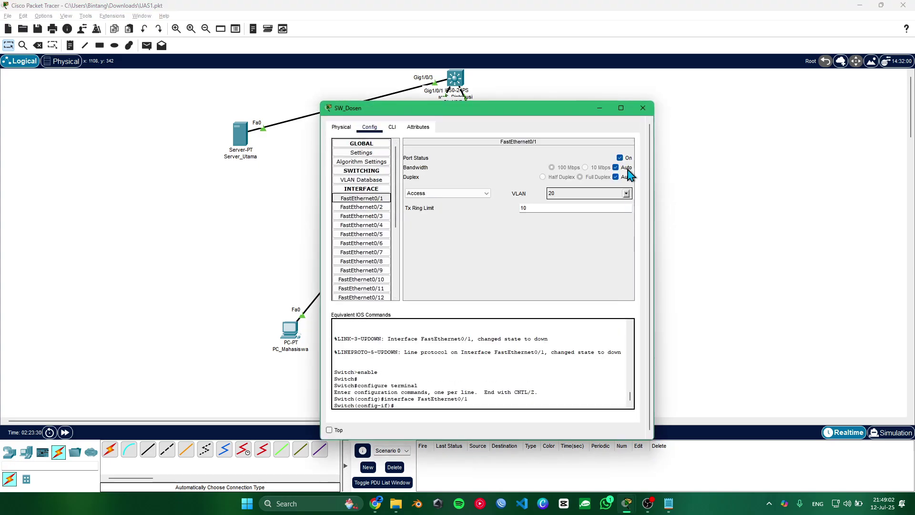
{"action": "left_click", "coordinate": [619, 158]}
{"action": "left_click_drag", "start_coordinate": [551, 117], "coordinate": [335, 116]}
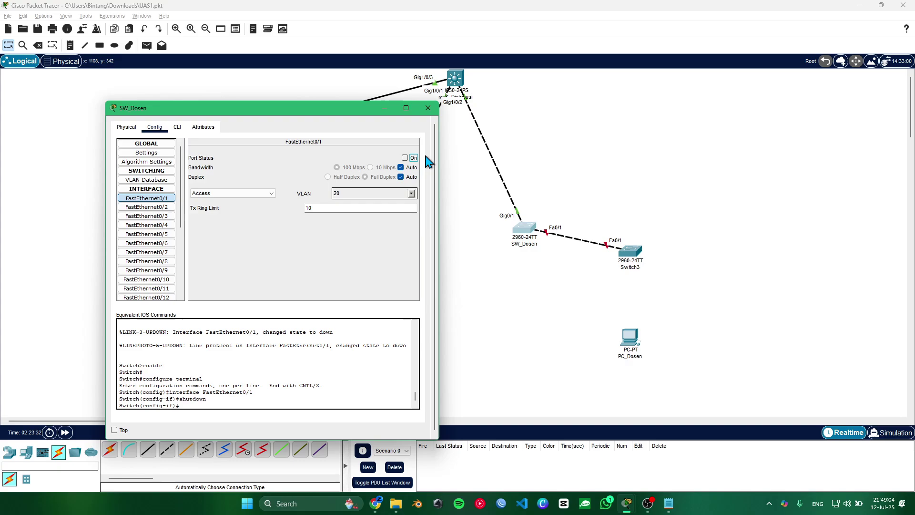
{"action": "left_click", "coordinate": [405, 158]}
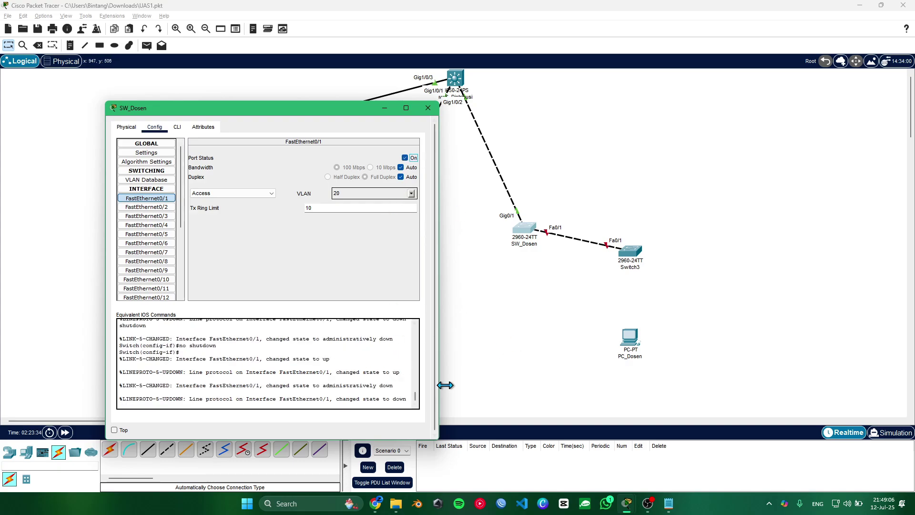
{"action": "left_click", "coordinate": [427, 107]}
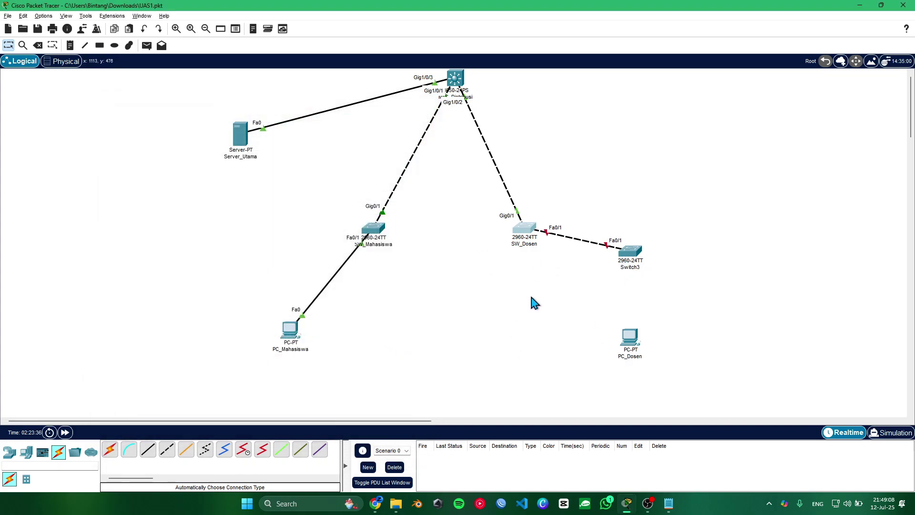
Delete the test switch and reconnect PC_Dosen to SW_Dosen with an automatically chosen connection
{"action": "left_click_drag", "start_coordinate": [581, 188], "coordinate": [761, 320]}
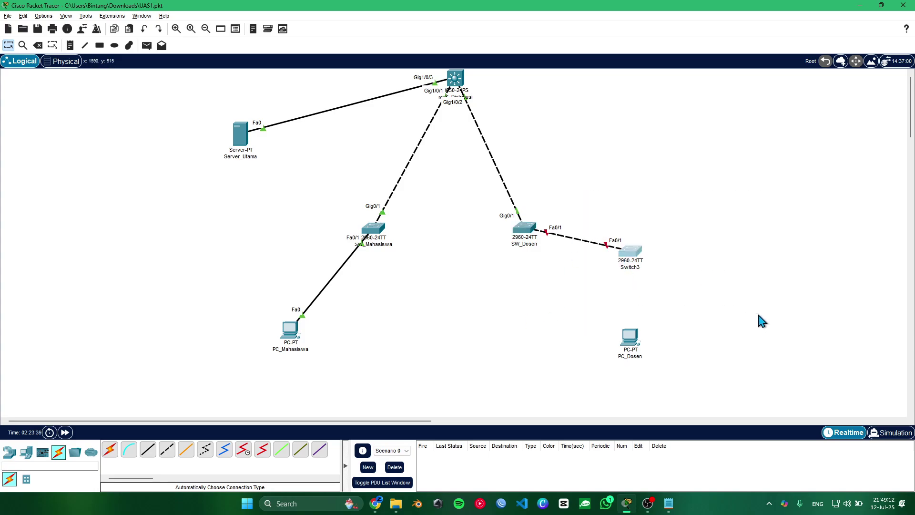
{"action": "key", "text": "Delete"}
{"action": "left_click", "coordinate": [447, 262]}
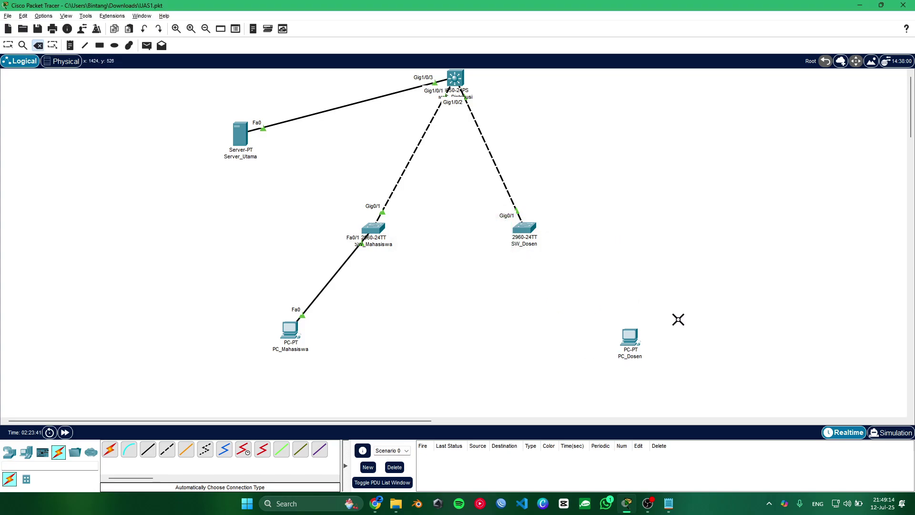
{"action": "left_click", "coordinate": [9, 46]}
{"action": "left_click", "coordinate": [109, 449]}
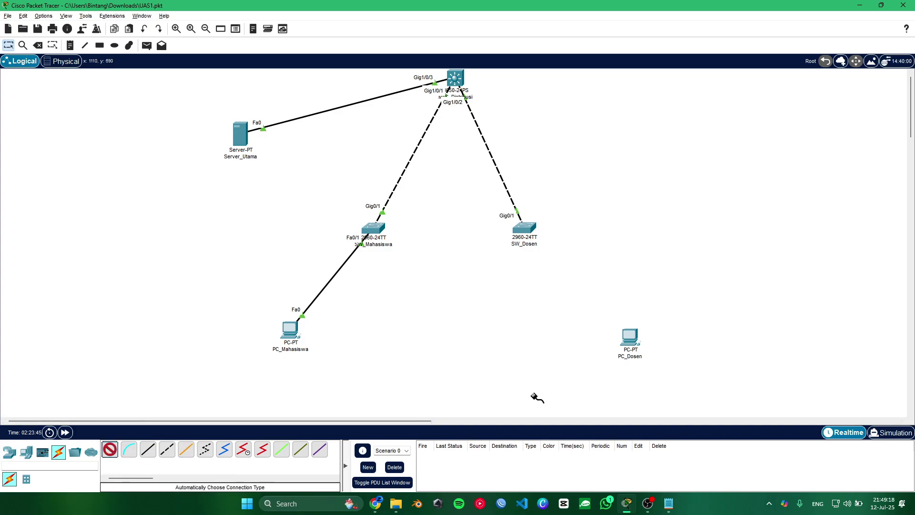
{"action": "left_click", "coordinate": [629, 337]}
{"action": "left_click", "coordinate": [524, 228]}
Turn on the port status of FastEthernet0/1 on SW_Dosen for the reconnected PC_Dosen, and close the switch window
{"action": "left_click", "coordinate": [524, 228]}
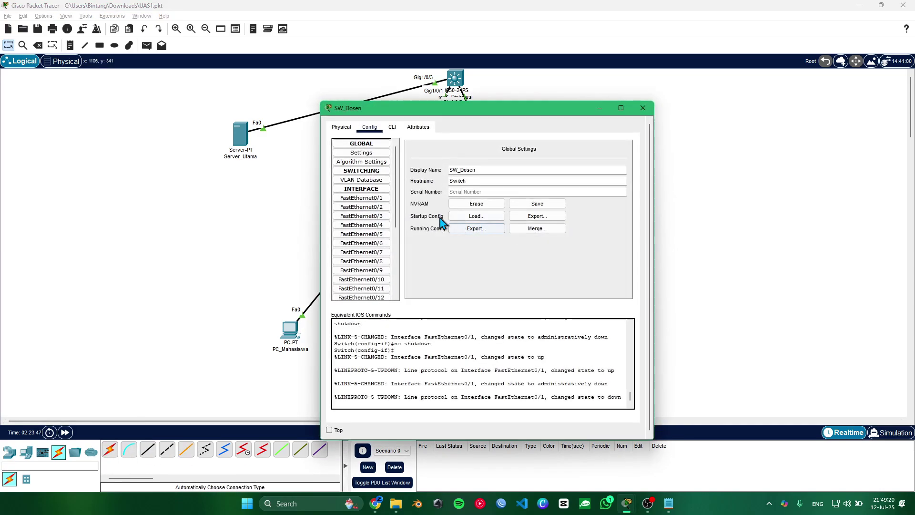
{"action": "left_click", "coordinate": [361, 197]}
{"action": "left_click", "coordinate": [619, 158]}
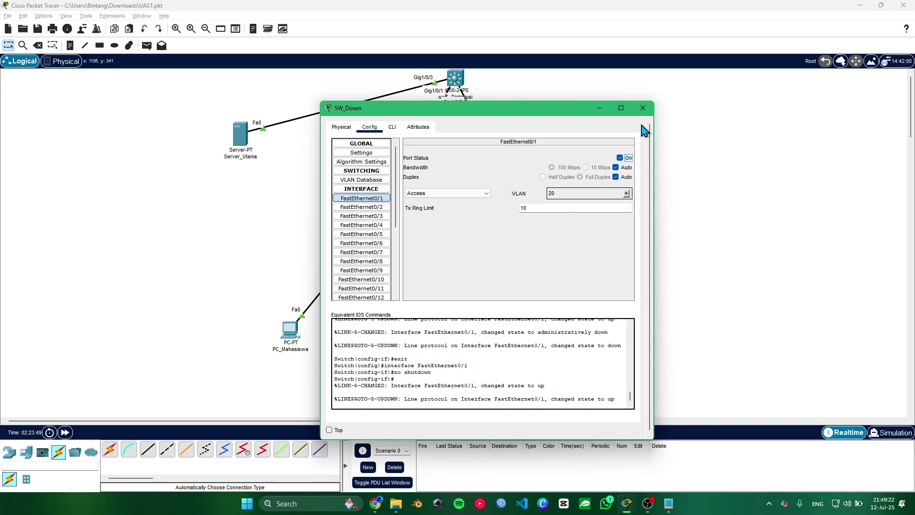
{"action": "left_click", "coordinate": [642, 108]}
Check the DHCP snooping test in the Notepad notes and add a new server to the topology between PC_Mahasiswa and PC_Dosen
{"action": "left_click", "coordinate": [669, 503]}
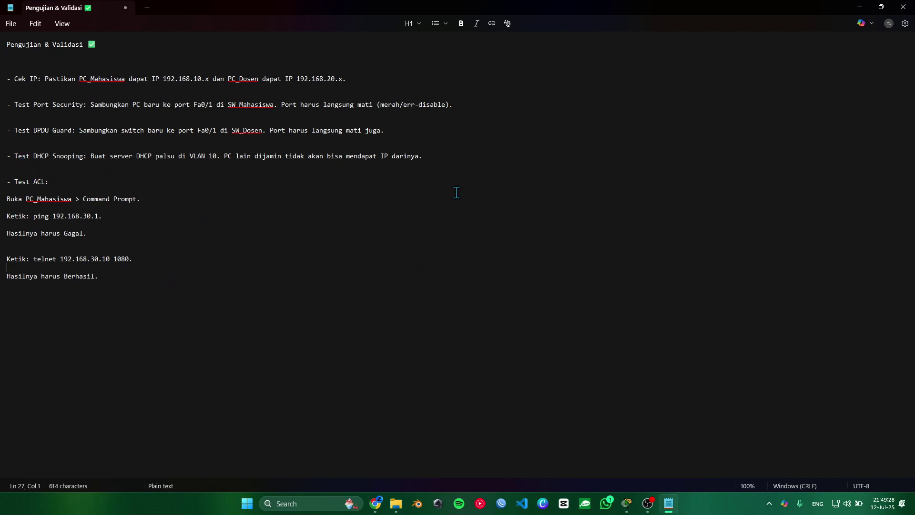
{"action": "left_click", "coordinate": [860, 7]}
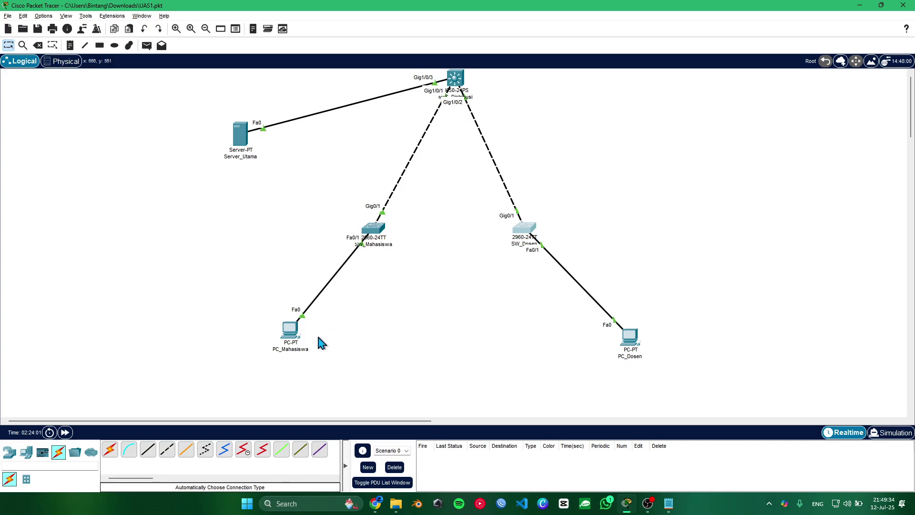
{"action": "left_click", "coordinate": [26, 453]}
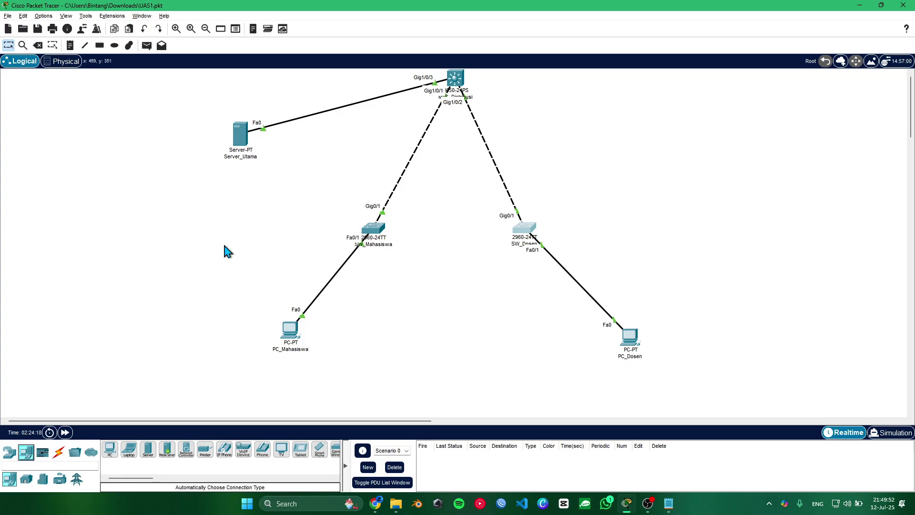
{"action": "left_click", "coordinate": [147, 450]}
{"action": "left_click", "coordinate": [403, 281]}
{"action": "left_click_drag", "start_coordinate": [408, 289], "coordinate": [424, 305]}
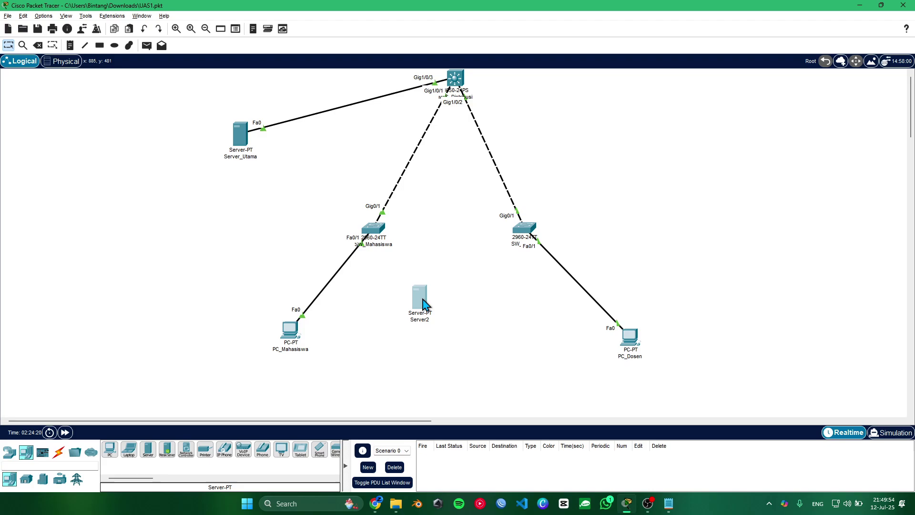
Turn on the DHCP service on the new server and enter the pool name ServerPalsu
{"action": "left_click", "coordinate": [419, 296]}
{"action": "left_click", "coordinate": [398, 127]}
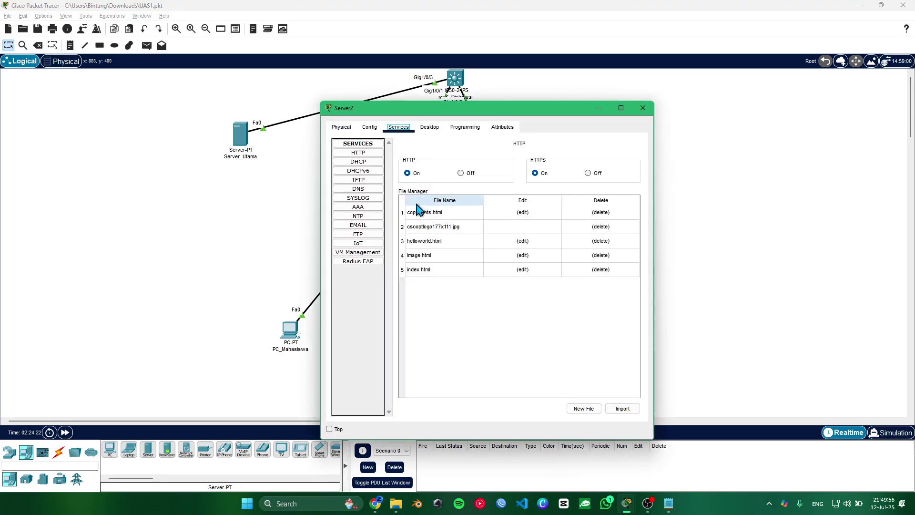
{"action": "left_click", "coordinate": [363, 162]}
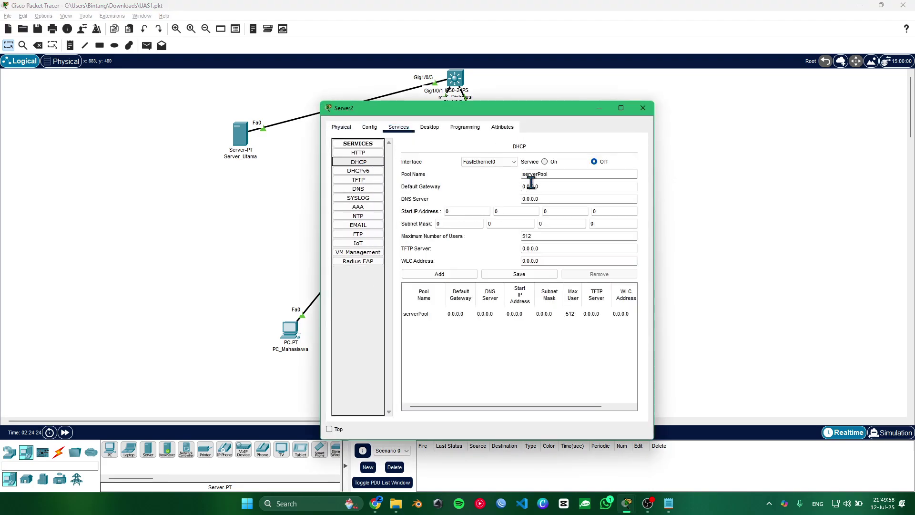
{"action": "left_click", "coordinate": [544, 162]}
{"action": "left_click_drag", "start_coordinate": [562, 173], "coordinate": [498, 168]}
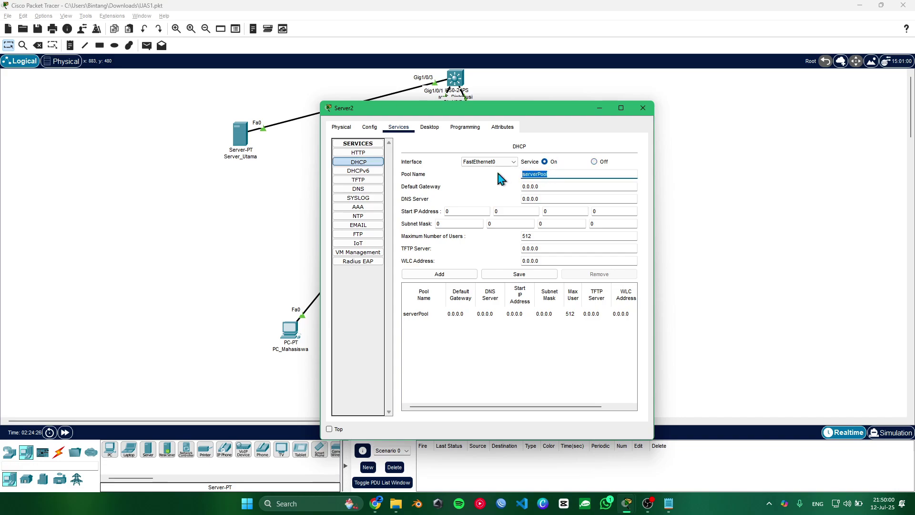
{"action": "type", "text": "Ser"}
Set the pool's default gateway to 192.168.100.1 and start IP address to 192.168.100.10, and add the pool
{"action": "left_click_drag", "start_coordinate": [576, 186], "coordinate": [505, 190]}
{"action": "type", "text": "1"}
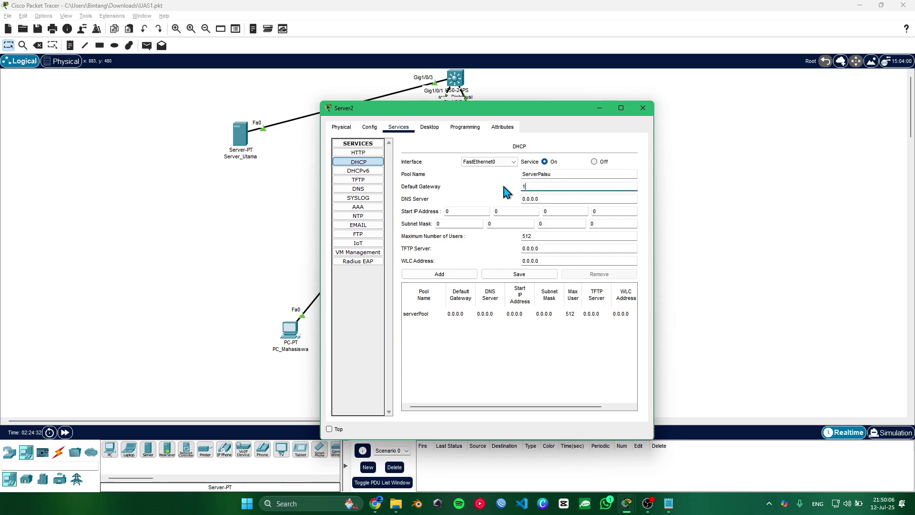
{"action": "type", "text": "92.16"}
{"action": "left_click", "coordinate": [478, 211]}
{"action": "type", "text": "192.168."}
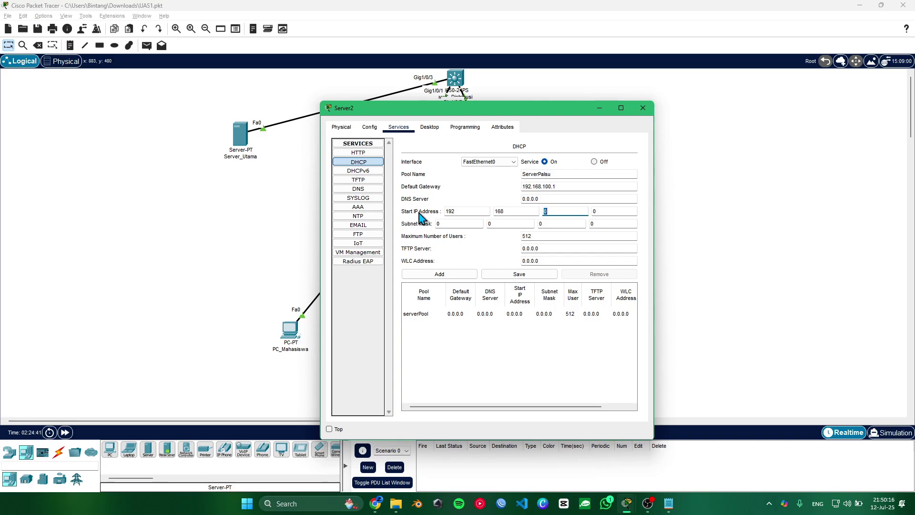
{"action": "type", "text": "100."}
{"action": "type", "text": "10"}
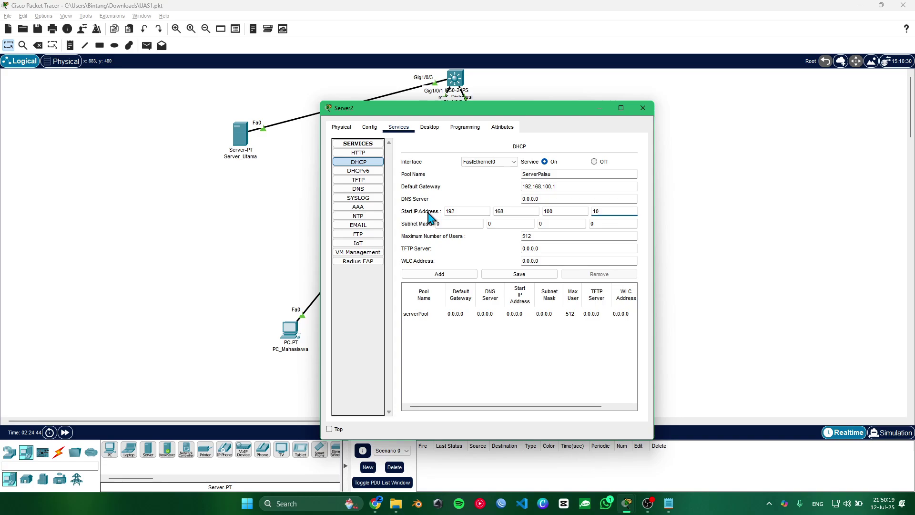
{"action": "left_click", "coordinate": [441, 280]}
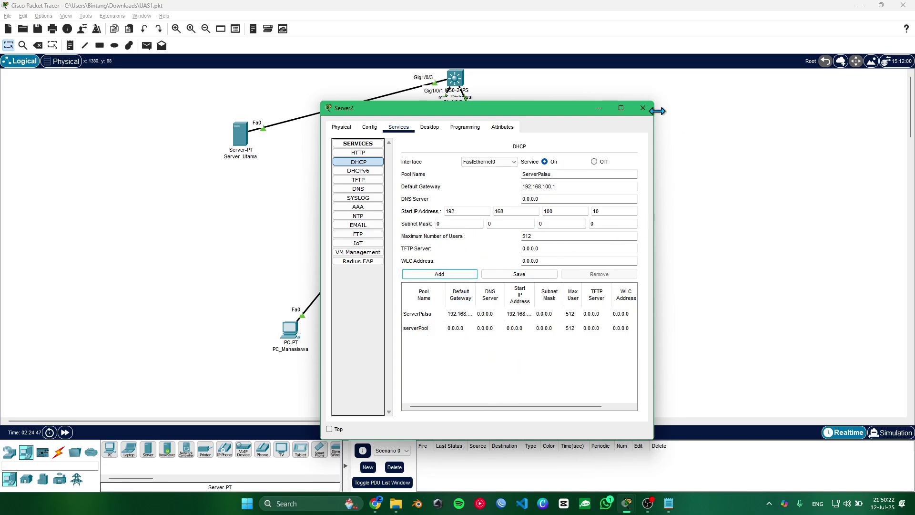
Close the rogue server's window, connect the server to SW_Mahasiswa with an automatically chosen cable, and fast-forward the simulation time
{"action": "left_click", "coordinate": [643, 108]}
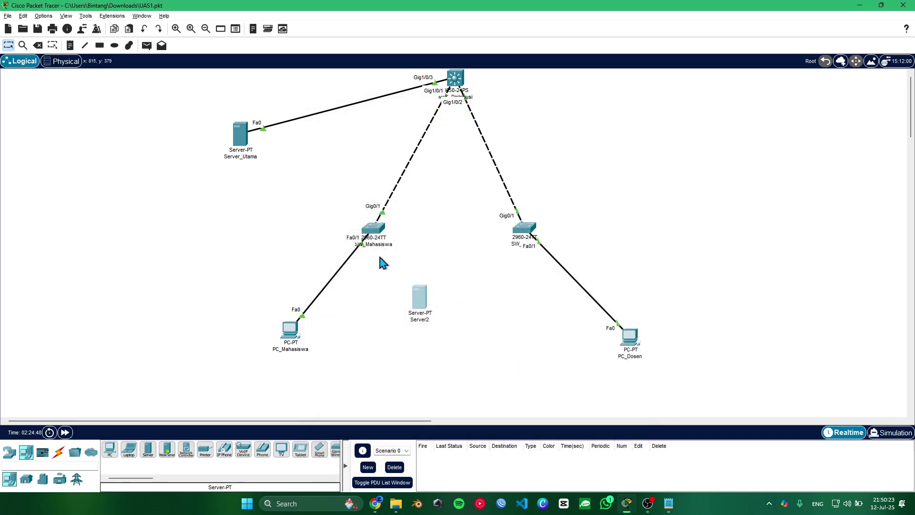
{"action": "left_click", "coordinate": [58, 458]}
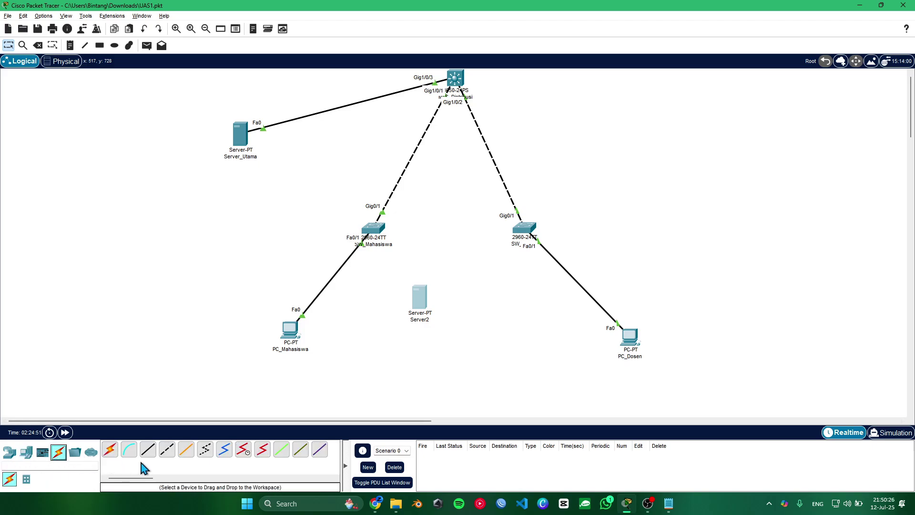
{"action": "left_click", "coordinate": [110, 457]}
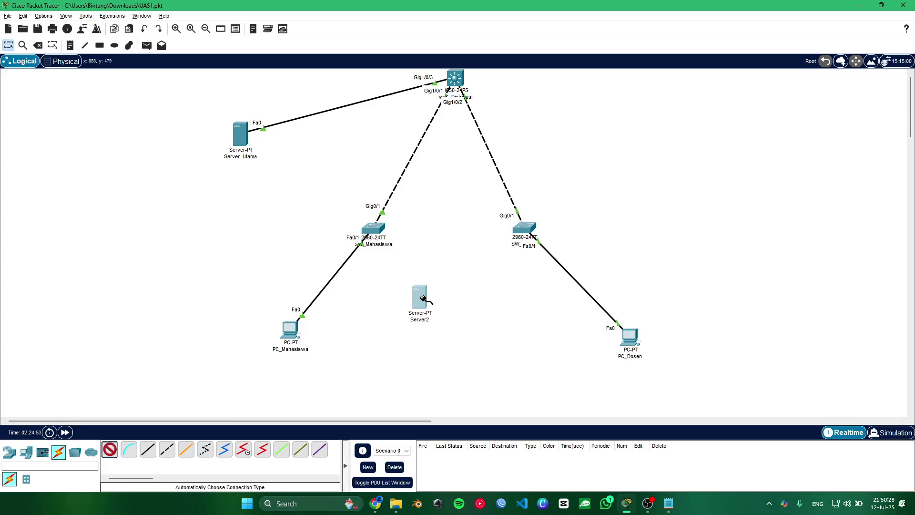
{"action": "left_click", "coordinate": [421, 298]}
{"action": "left_click", "coordinate": [374, 230]}
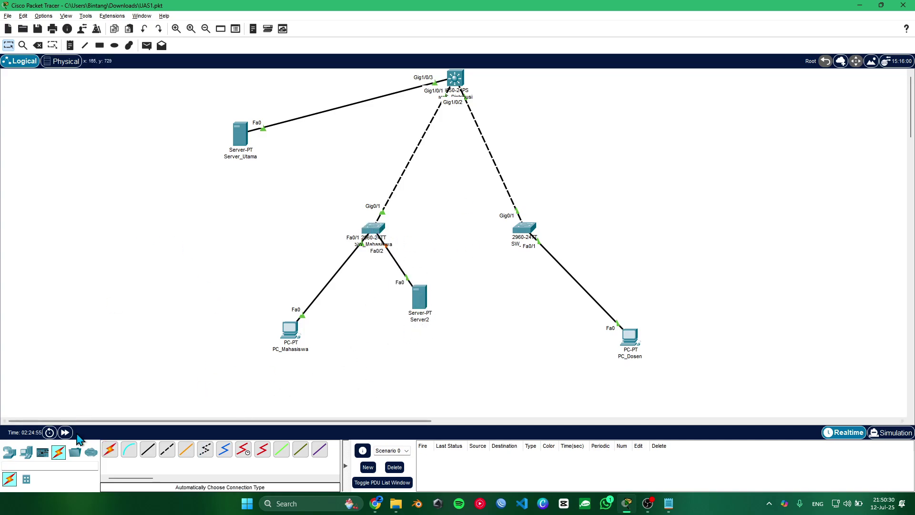
{"action": "left_click", "coordinate": [64, 432]}
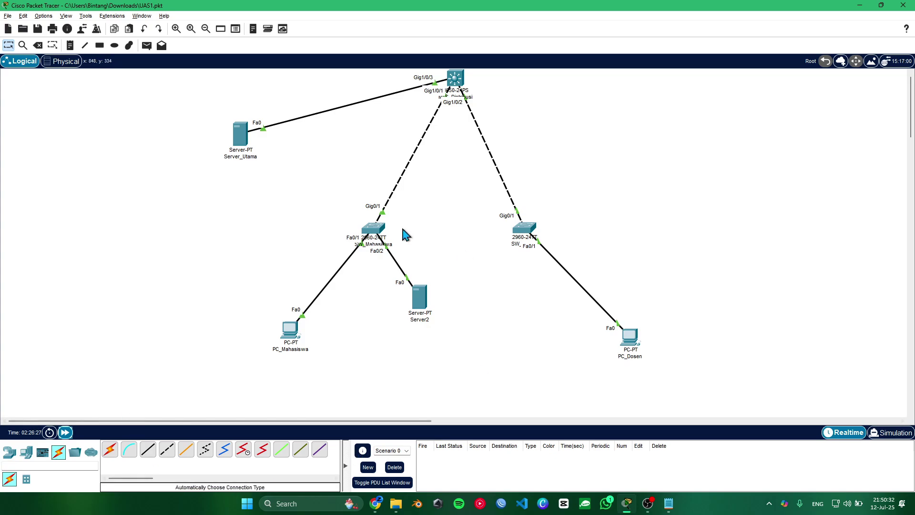
Add a new PC between PC_Mahasiswa and the rogue server, cable it automatically to SW_Mahasiswa, move it slightly lower, and fast-forward time
{"action": "left_click", "coordinate": [27, 455]}
{"action": "left_click", "coordinate": [110, 449]}
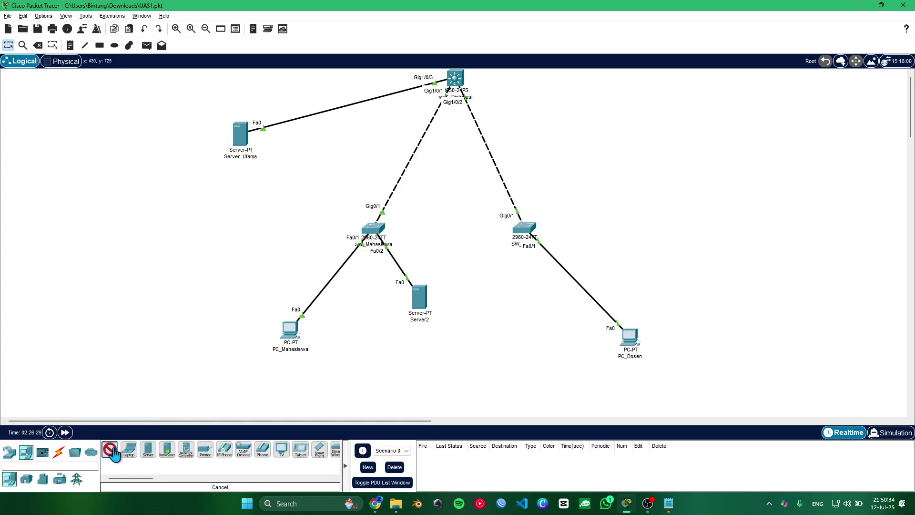
{"action": "left_click", "coordinate": [362, 338]}
{"action": "left_click", "coordinate": [58, 451]}
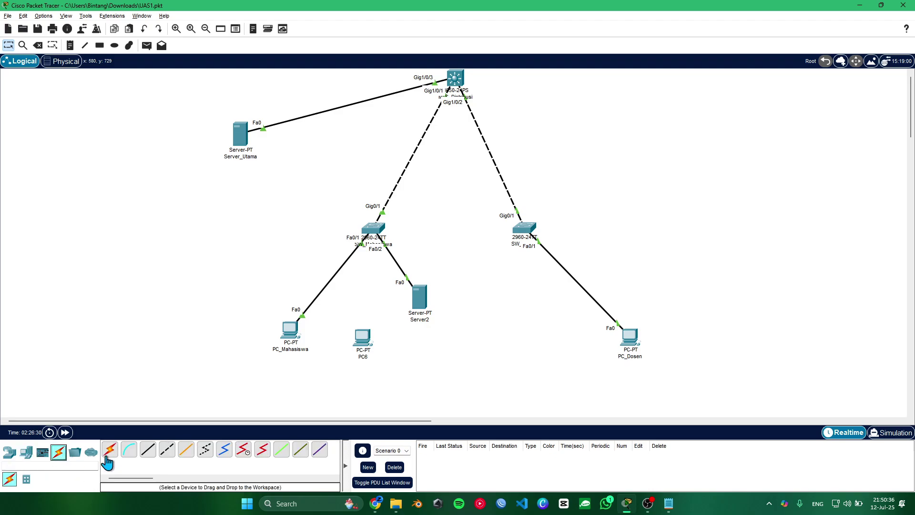
{"action": "left_click", "coordinate": [110, 452]}
{"action": "left_click", "coordinate": [366, 336]}
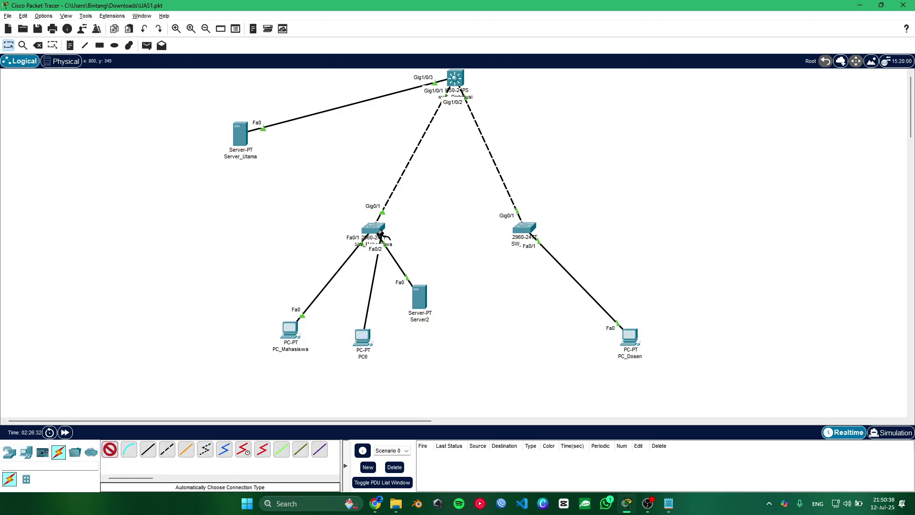
{"action": "left_click", "coordinate": [374, 230]}
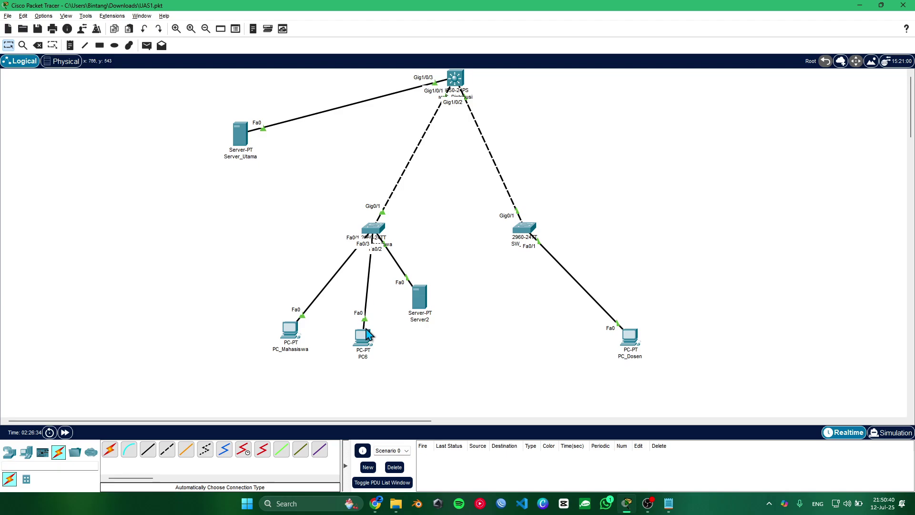
{"action": "left_click_drag", "start_coordinate": [364, 341], "coordinate": [348, 363]}
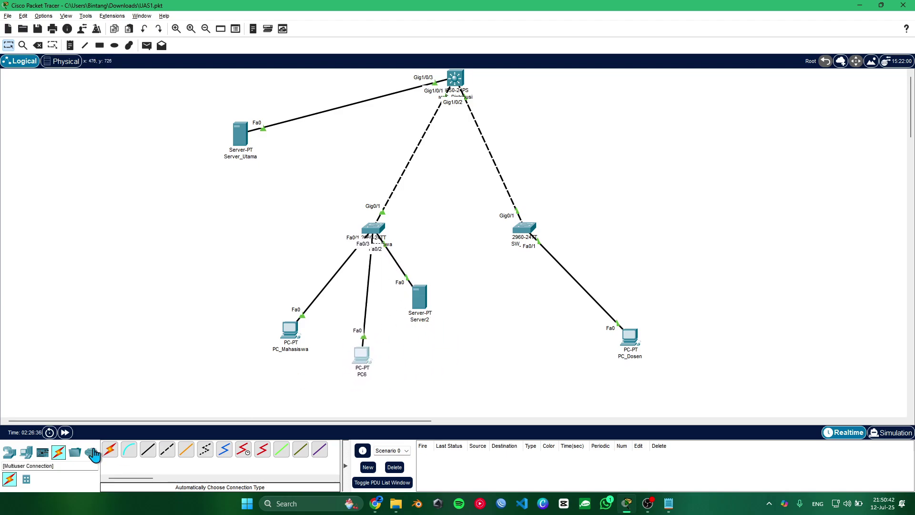
{"action": "left_click", "coordinate": [65, 432]}
Request an IPv4 address through DHCP in the new PC's IP configuration, check the response, and close its window
{"action": "left_click", "coordinate": [362, 357]}
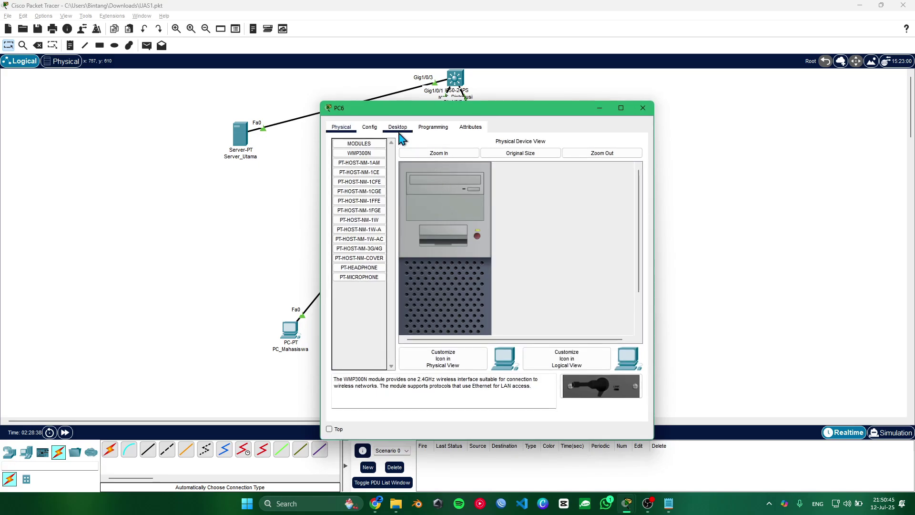
{"action": "left_click", "coordinate": [397, 127]}
{"action": "left_click", "coordinate": [361, 191]}
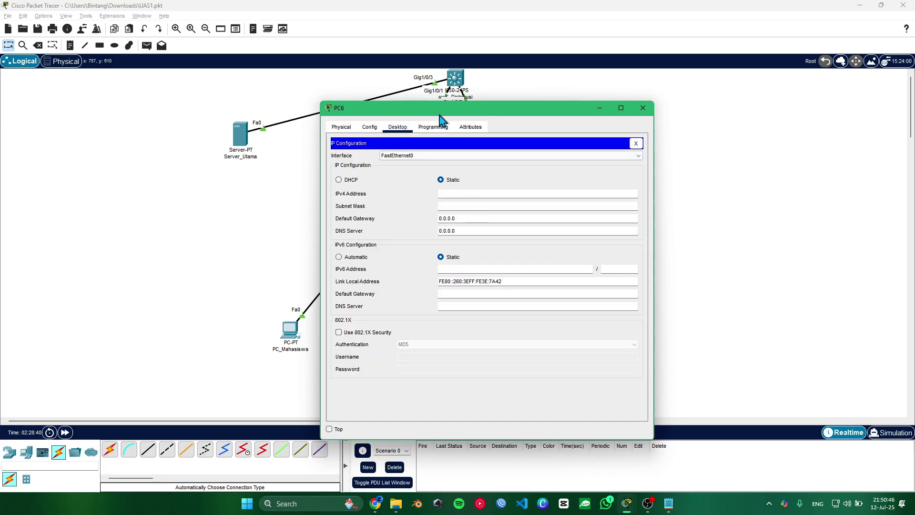
{"action": "left_click_drag", "start_coordinate": [429, 108], "coordinate": [604, 83]}
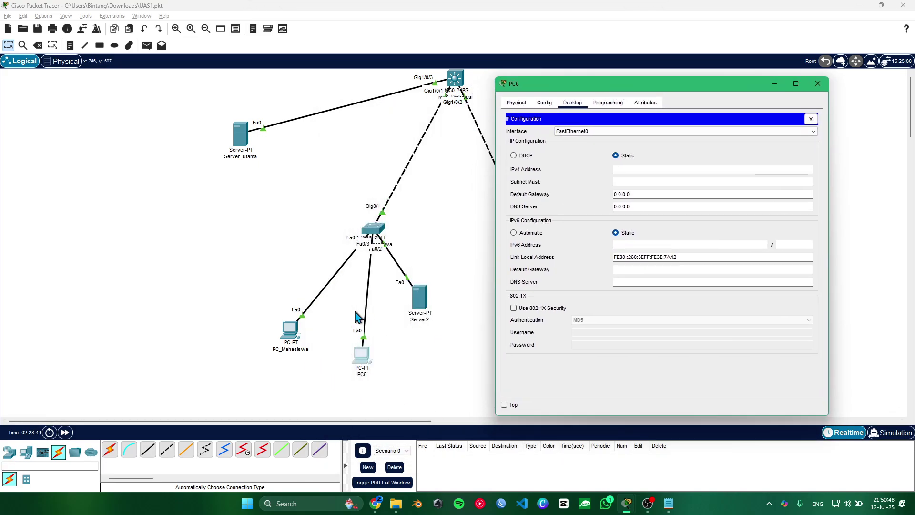
{"action": "left_click", "coordinate": [524, 162]}
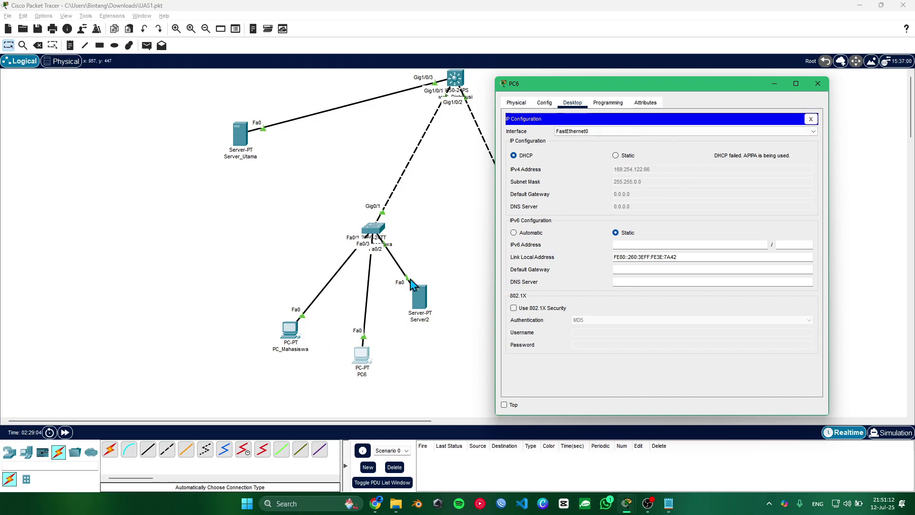
{"action": "left_click", "coordinate": [823, 88]}
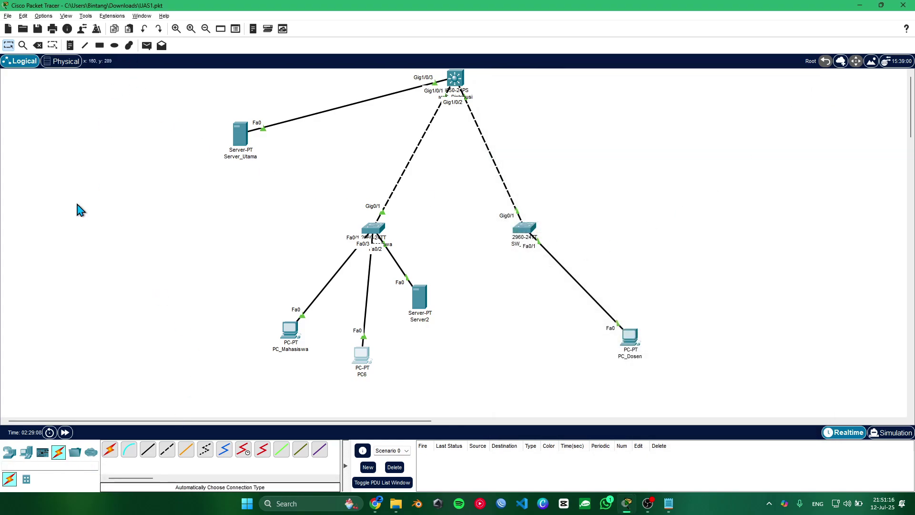
Delete the test PC and the rogue server from the topology
{"action": "left_click", "coordinate": [38, 46]}
{"action": "left_click", "coordinate": [445, 262]}
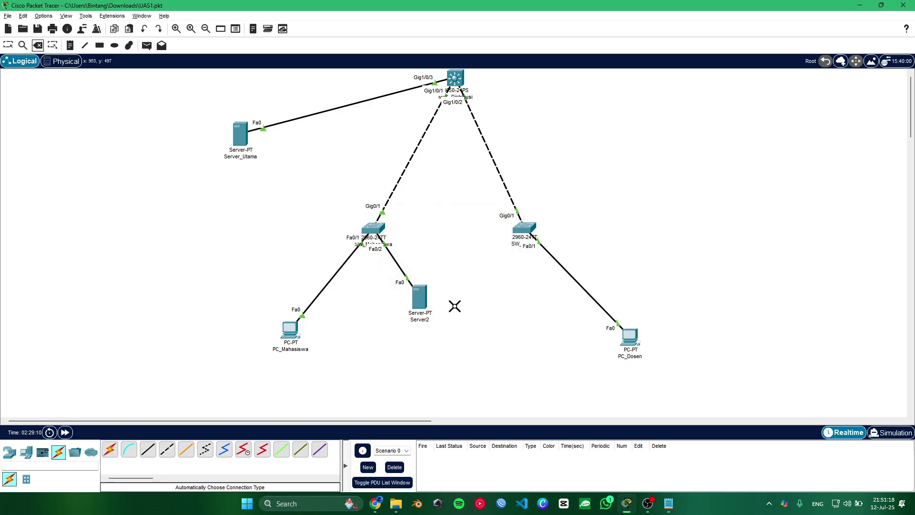
{"action": "left_click", "coordinate": [420, 297]}
{"action": "left_click", "coordinate": [450, 262]}
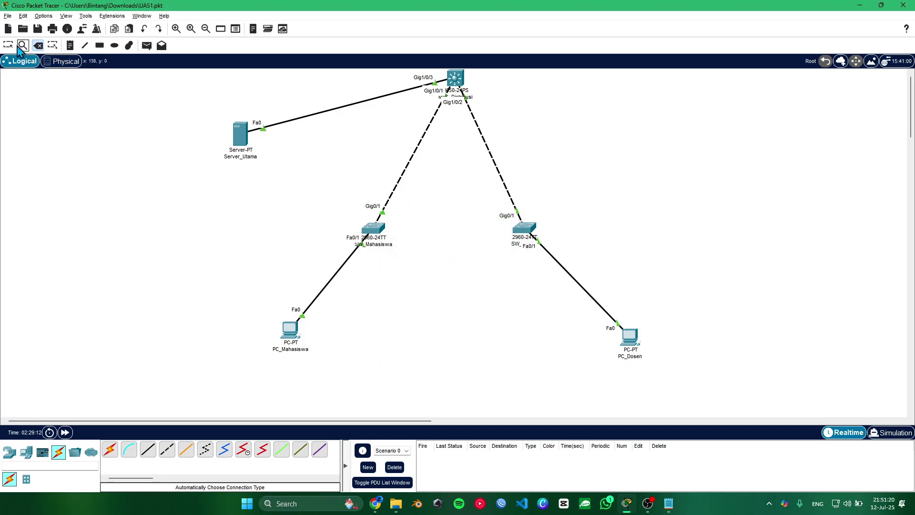
Check the ACL test in the Notepad notes and send a simple PDU from PC_Mahasiswa to Server_Utama
{"action": "left_click", "coordinate": [668, 503]}
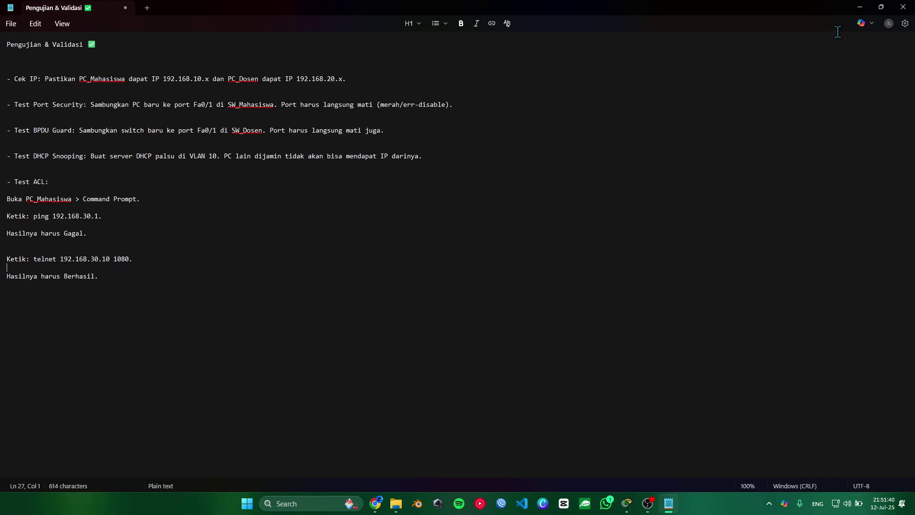
{"action": "left_click_drag", "start_coordinate": [61, 260], "coordinate": [107, 262]}
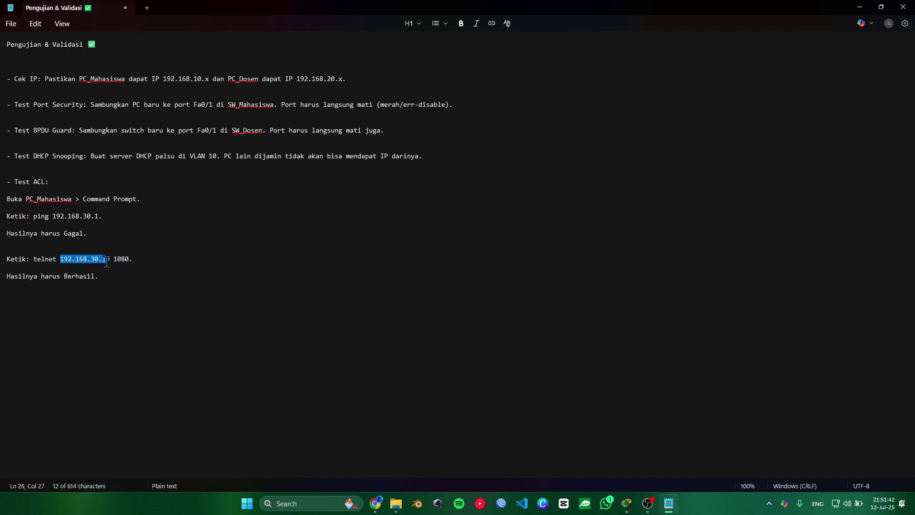
{"action": "left_click", "coordinate": [860, 7]}
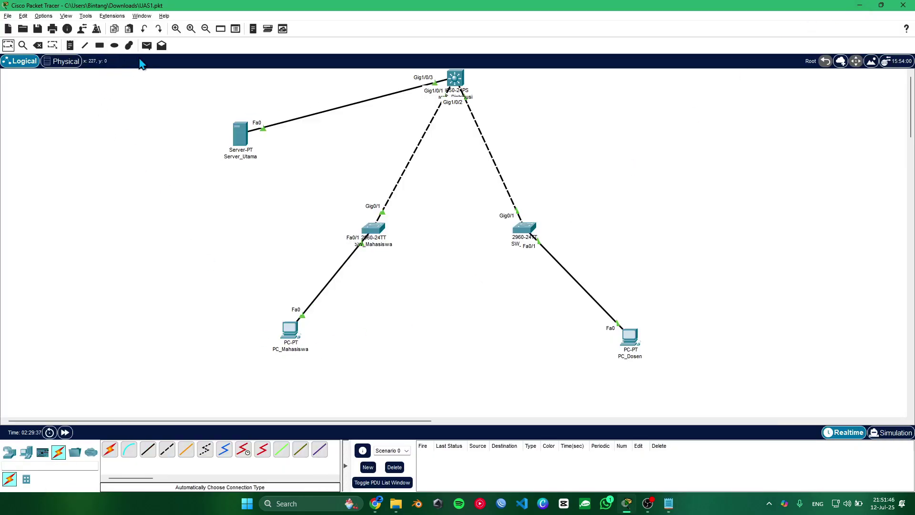
{"action": "left_click", "coordinate": [146, 45]}
{"action": "left_click", "coordinate": [290, 330]}
{"action": "left_click", "coordinate": [246, 138]}
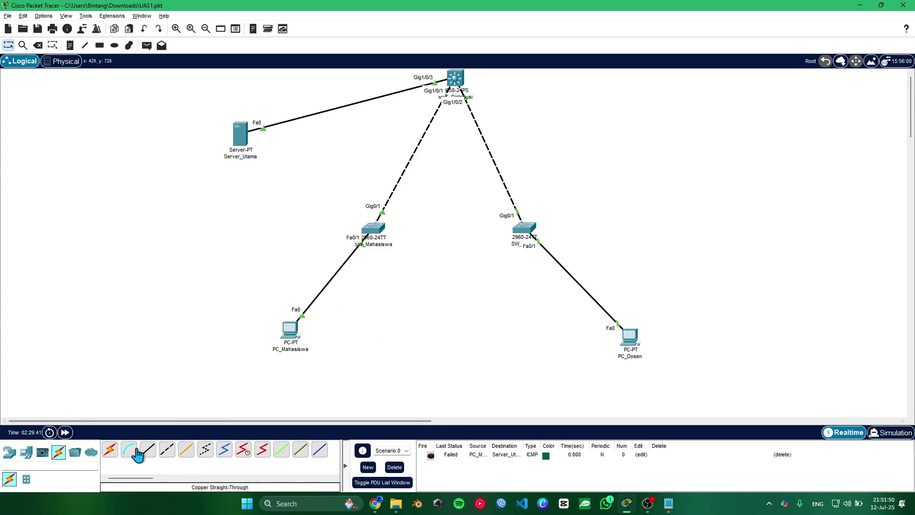
Send a simple PDU from PC_Dosen to Server_Utama, check its status, and delete the PDU scenario
{"action": "left_click", "coordinate": [147, 45]}
{"action": "left_click", "coordinate": [631, 341]}
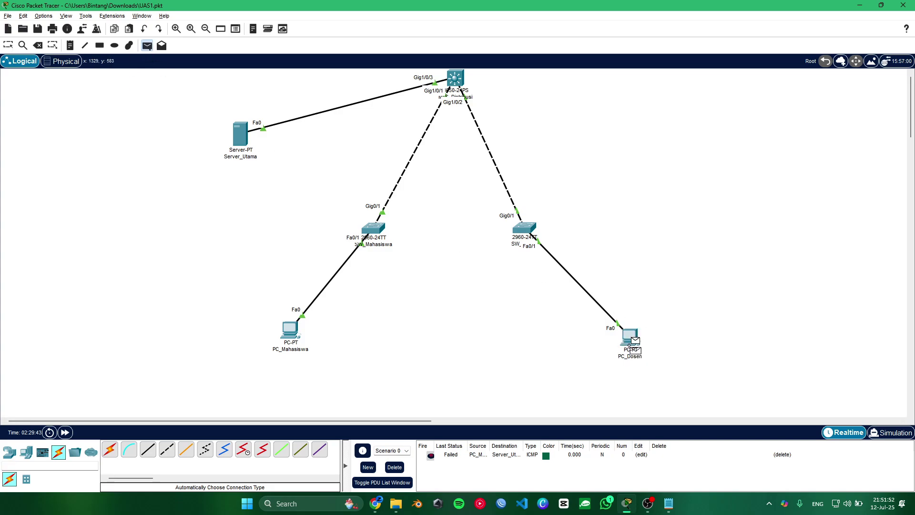
{"action": "left_click", "coordinate": [244, 140]}
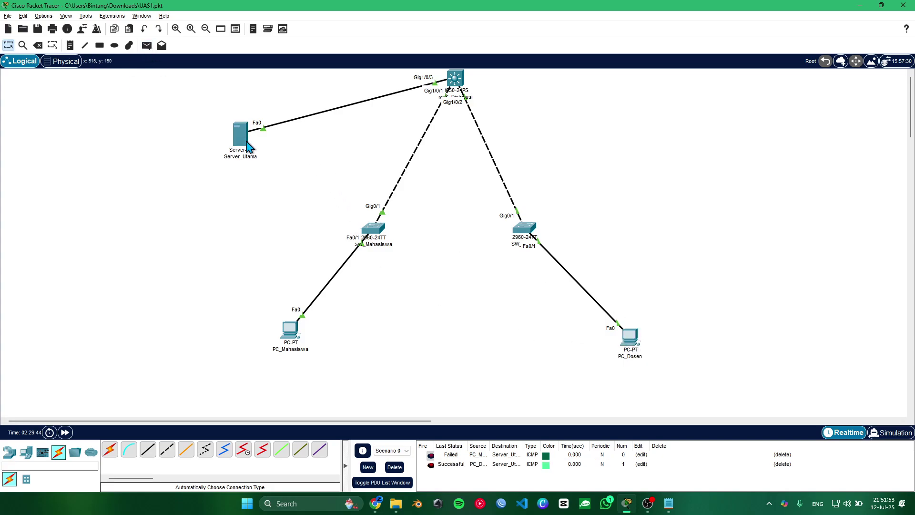
{"action": "left_click", "coordinate": [394, 467]}
Load 192.168.30.10 in PC_Mahasiswa's web browser to test HTTP access to Server_Utama, and close the PC window
{"action": "left_click", "coordinate": [291, 328]}
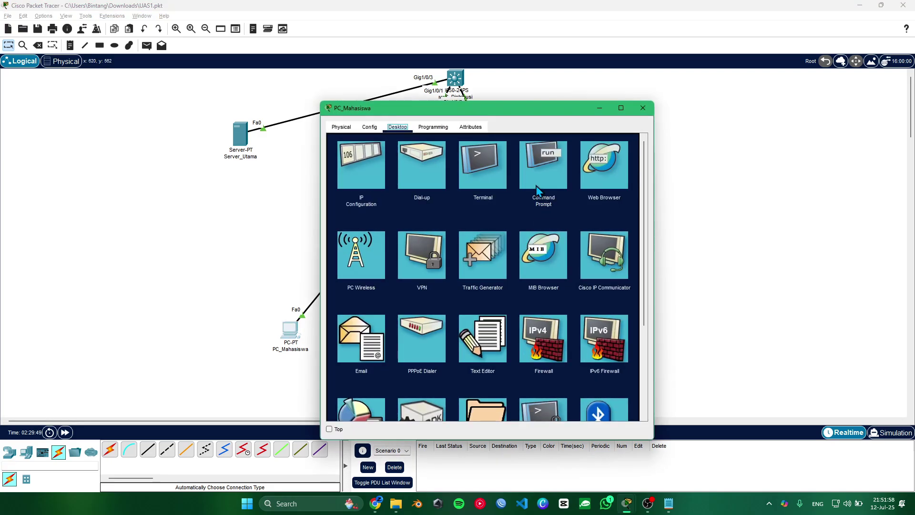
{"action": "left_click", "coordinate": [614, 185]}
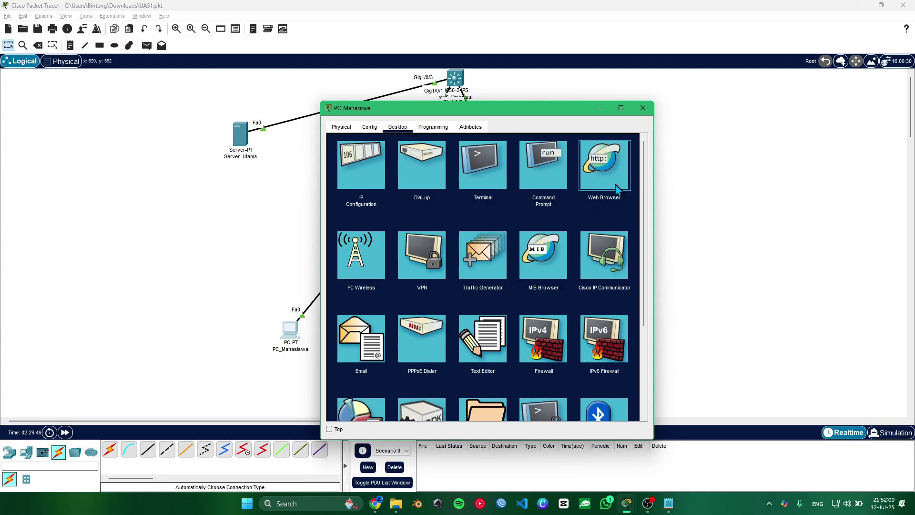
{"action": "left_click", "coordinate": [616, 188]}
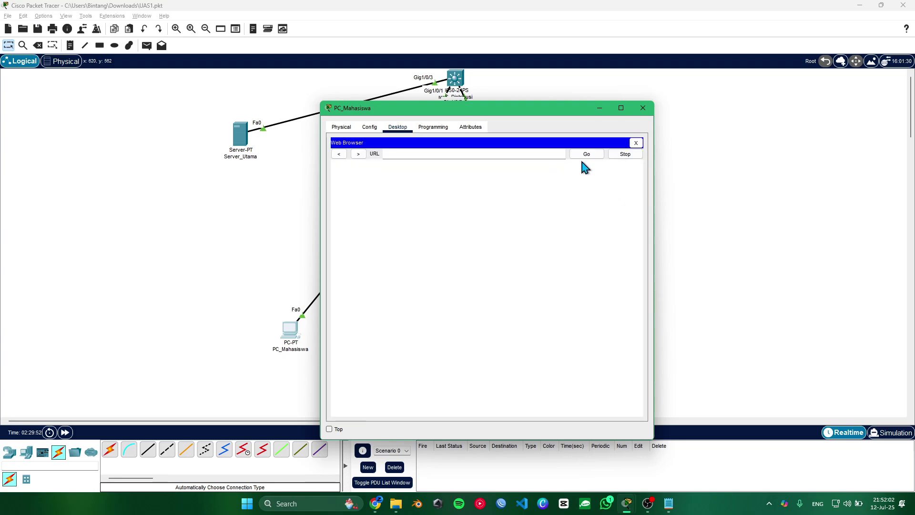
{"action": "left_click", "coordinate": [527, 157]}
{"action": "type", "text": "192.168.30.10"}
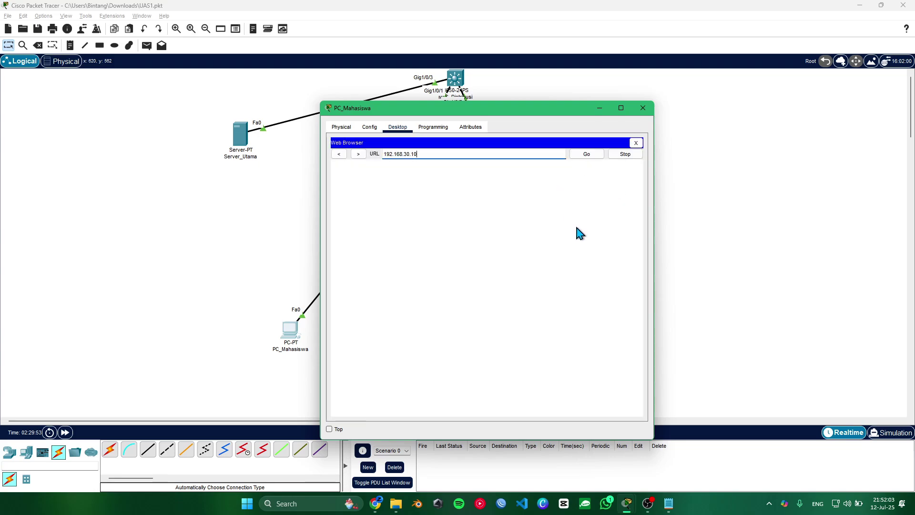
{"action": "left_click", "coordinate": [581, 157]}
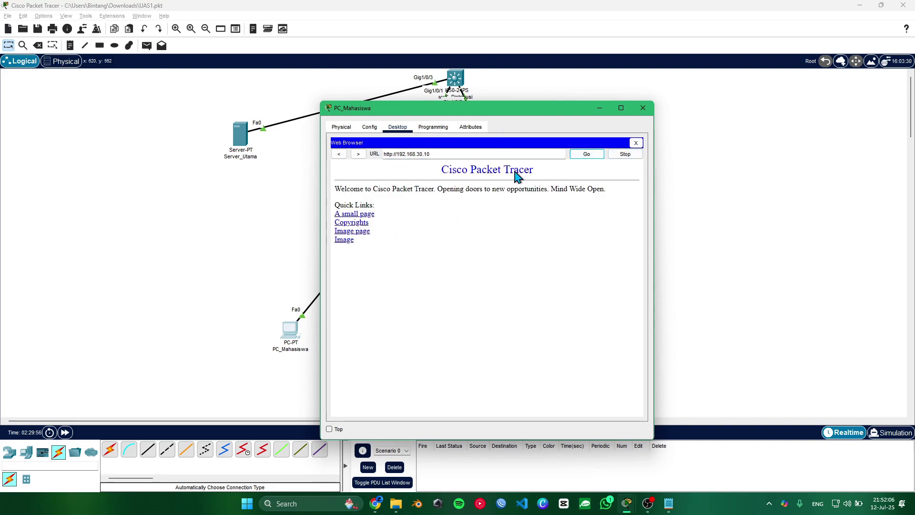
{"action": "left_click", "coordinate": [643, 108]}
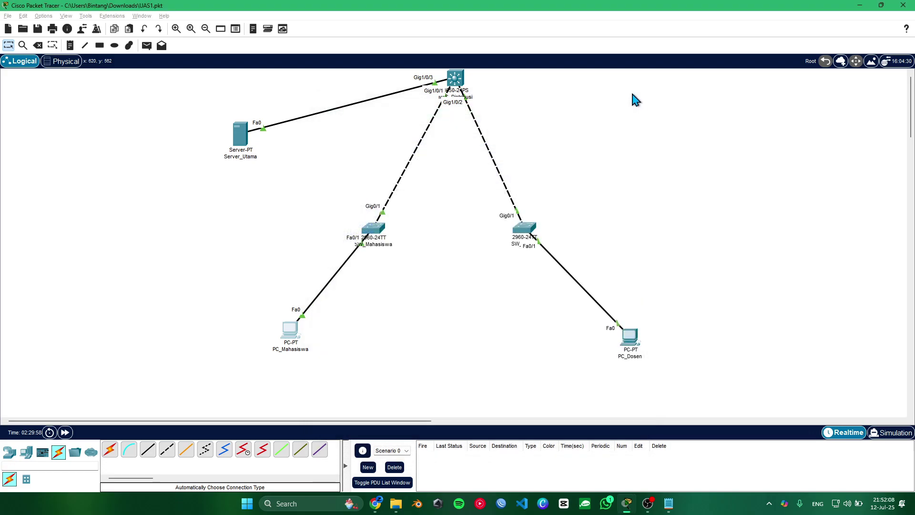